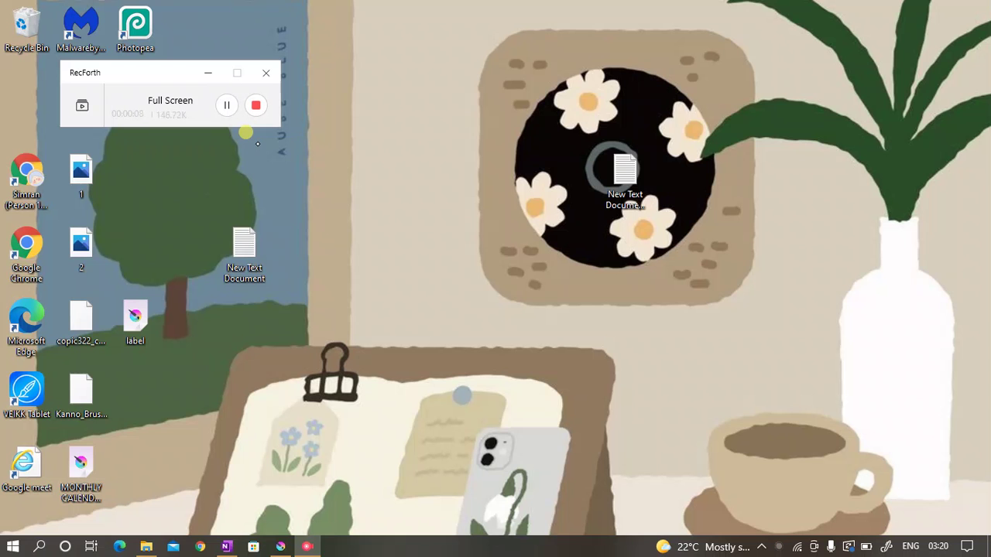
Show the peach scribble sketch on Krita's 1080×1080 canvas, then switch over to Chrome
click(280, 546)
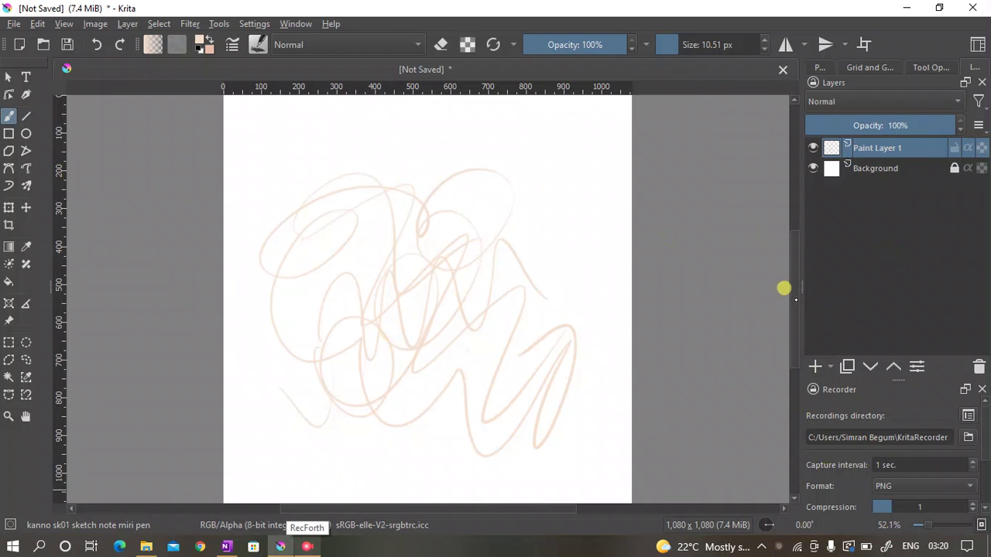
scroll(780, 288, down, 2)
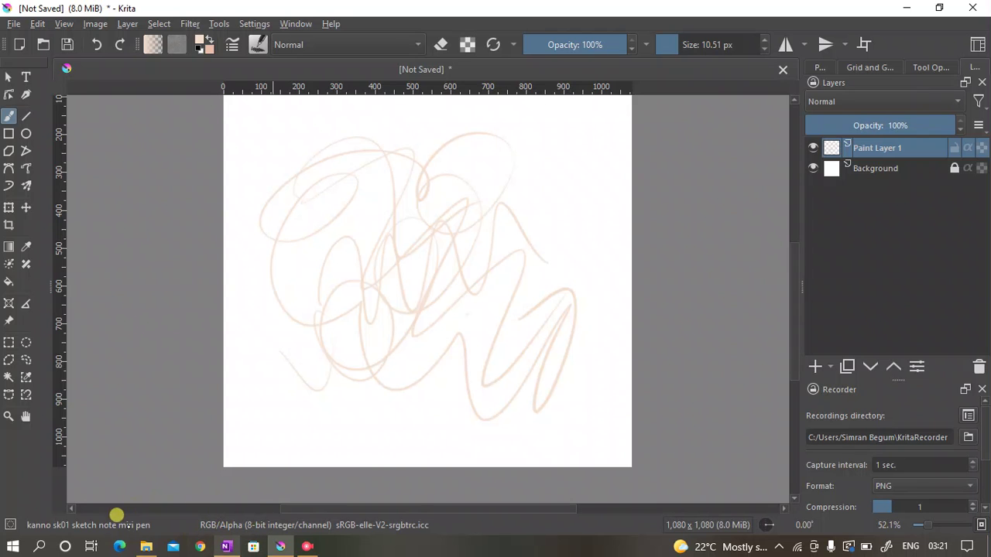
click(195, 542)
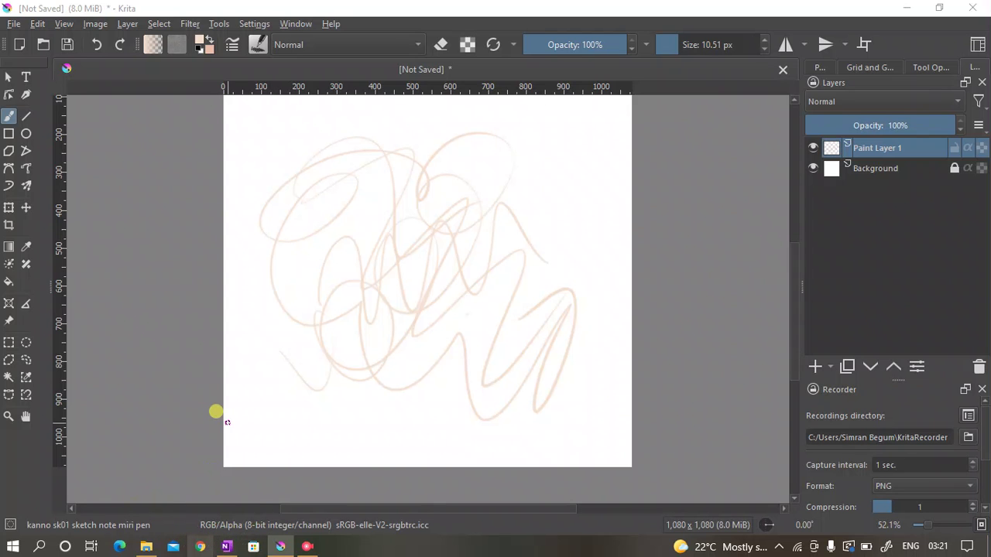
click(307, 546)
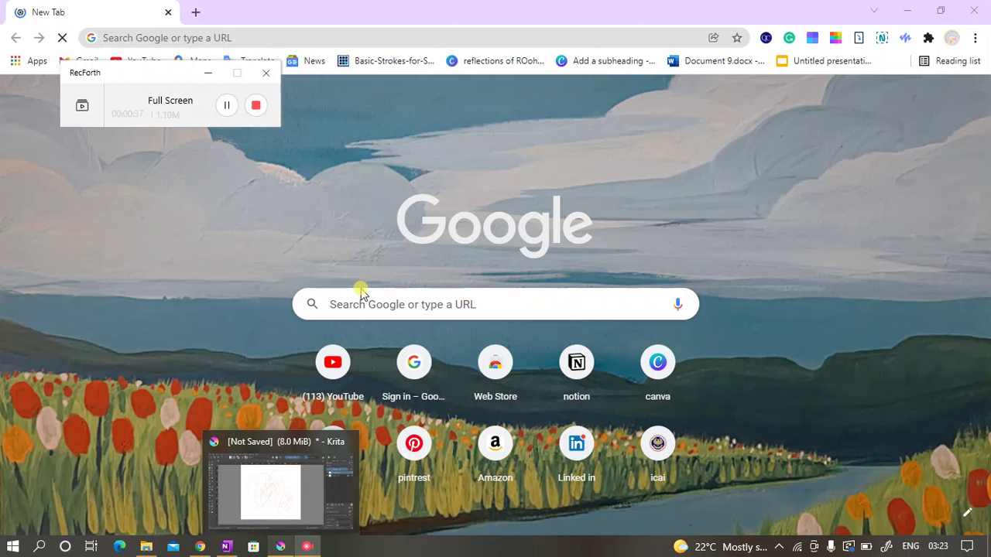
Search for ffmpeg.org from the New Tab page and open the FFmpeg site
click(361, 294)
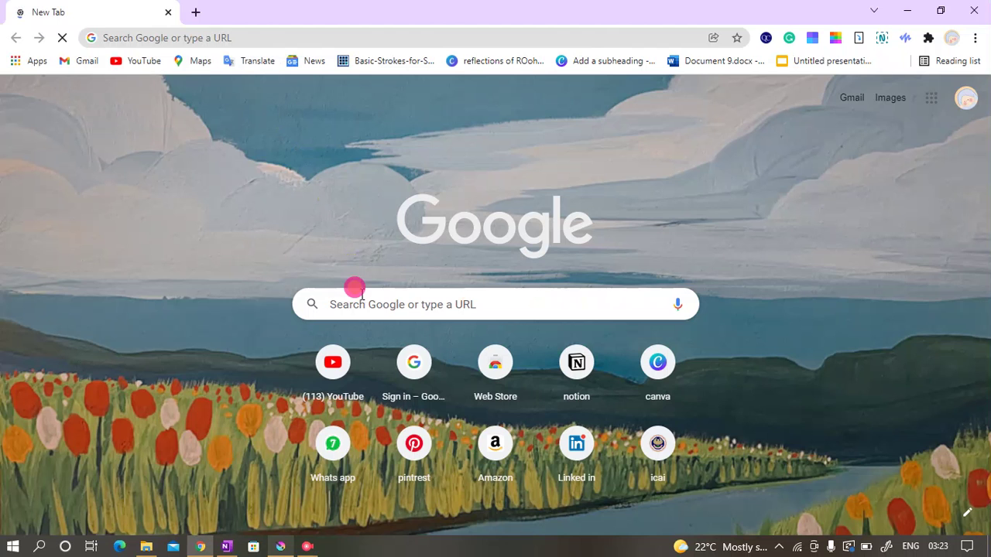
text(ffmpeg in)
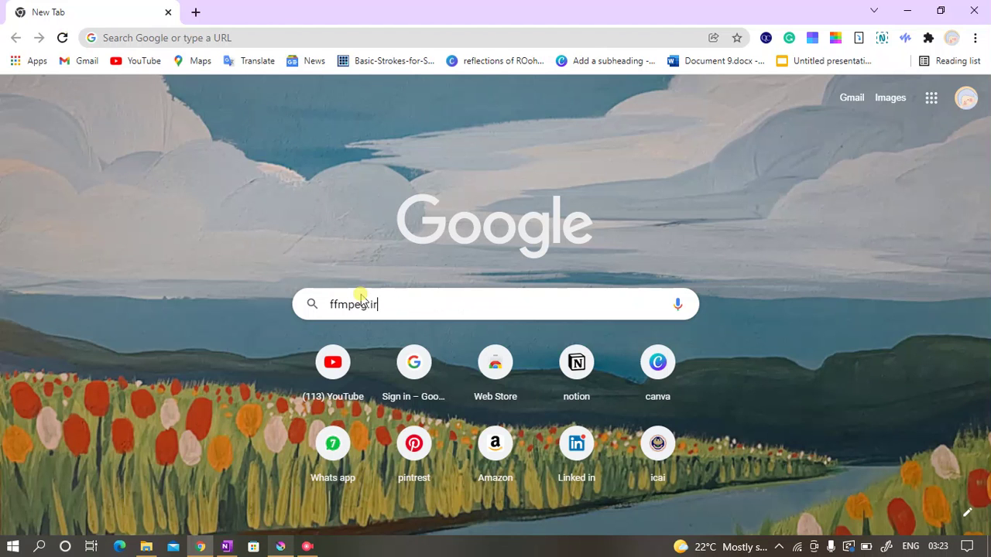
key(BackSpace)
key(BackSpace)
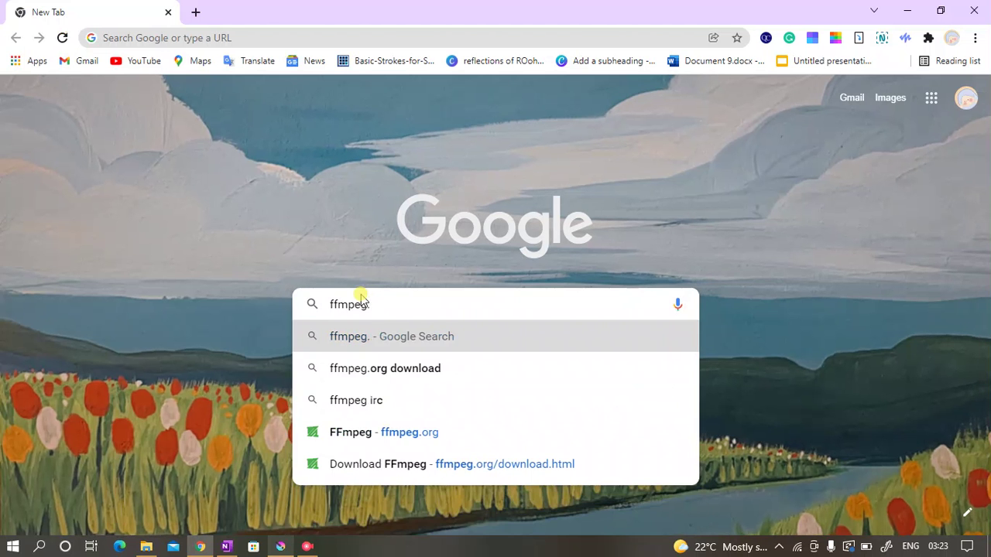
text(org)
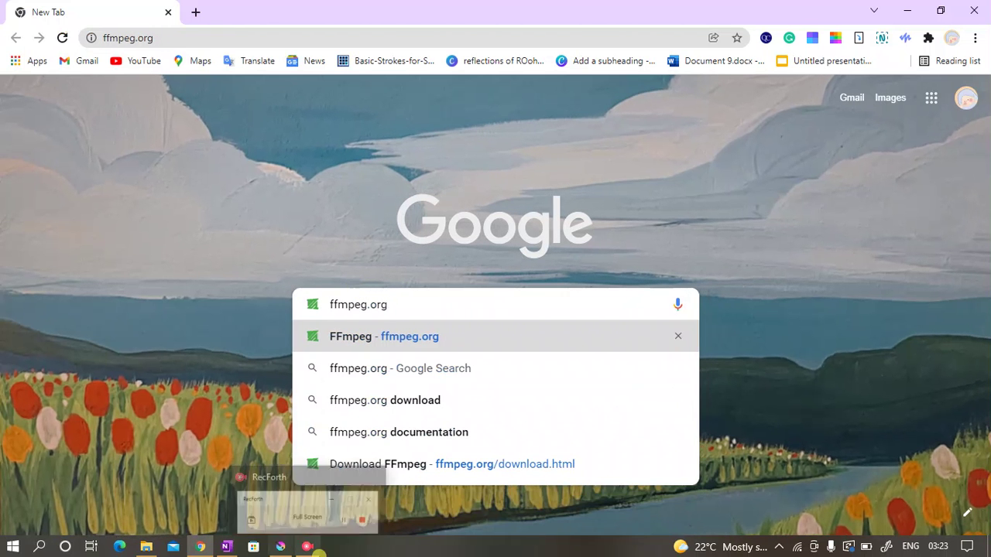
click(307, 547)
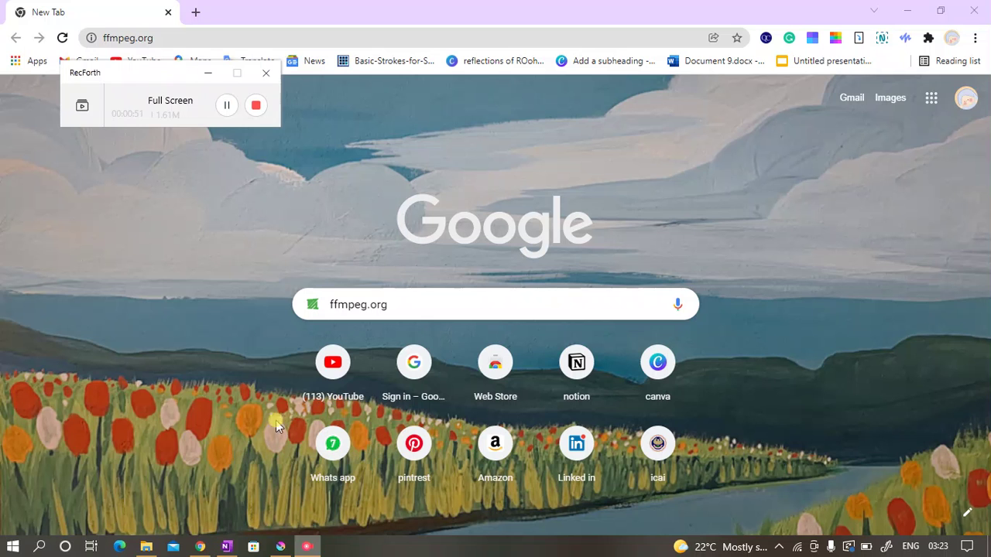
click(225, 109)
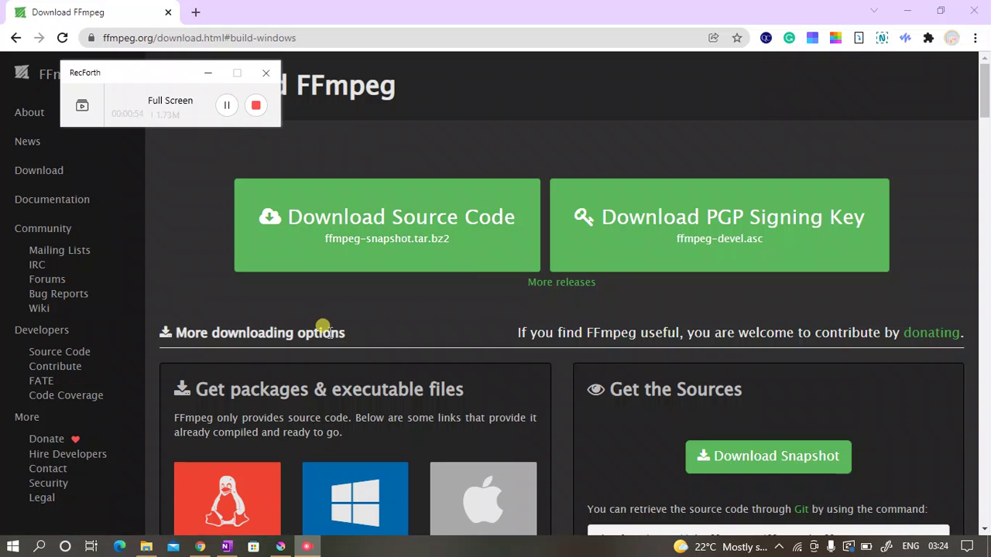
From the download page's Windows section, open the Windows builds from gyan.dev
scroll(325, 376, down, 1)
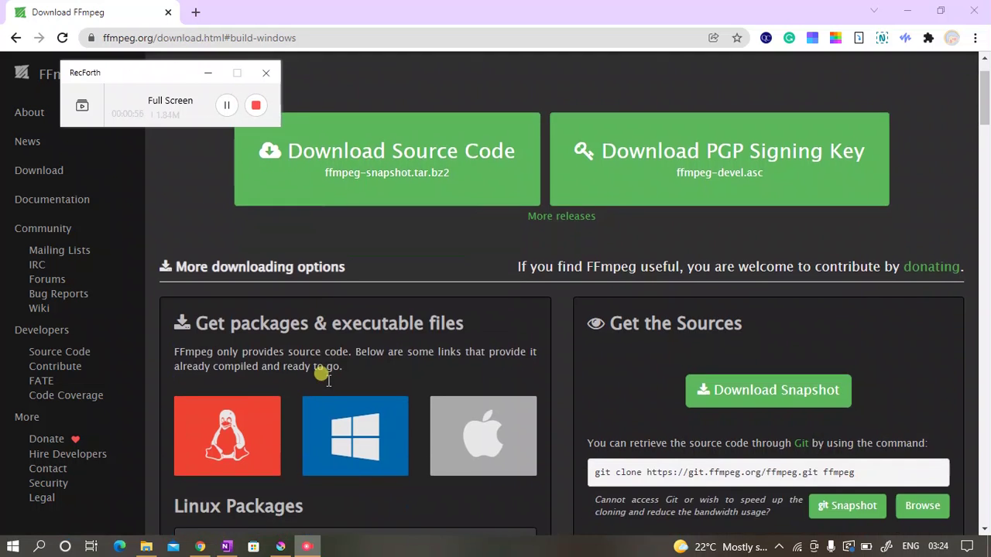
scroll(325, 372, down, 1)
mouse_move(352, 365)
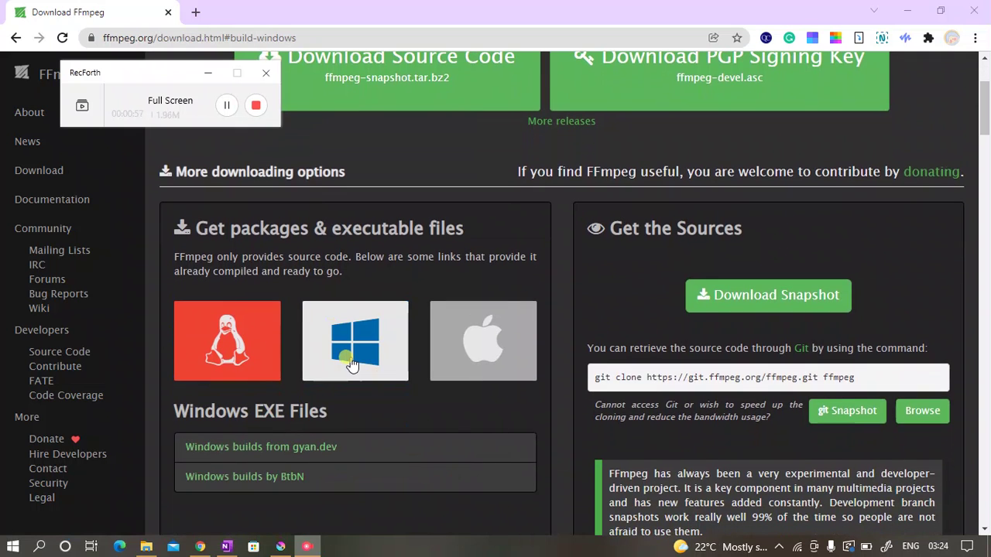
click(319, 453)
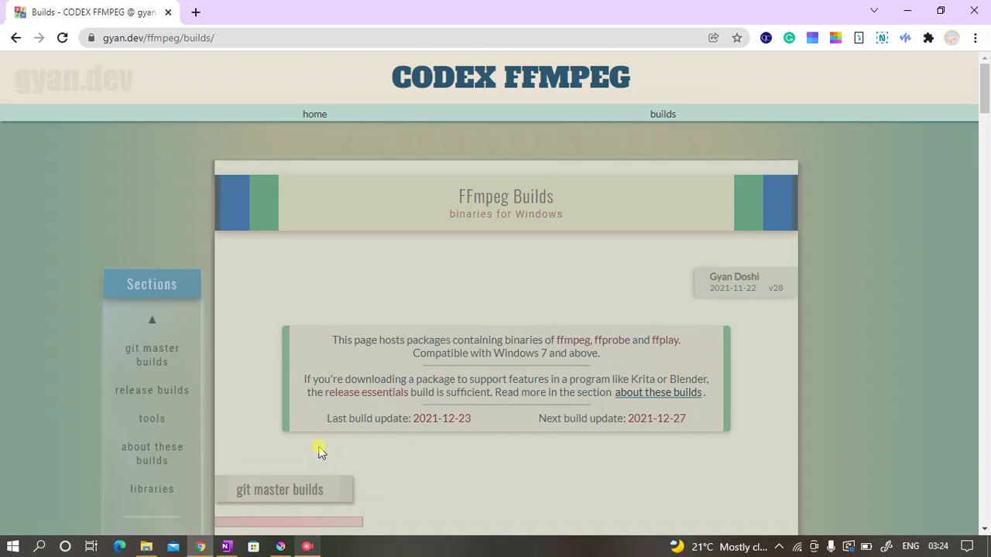
Scroll the gyan.dev builds page down to the git master essentials and full .7z links
scroll(391, 363, down, 2)
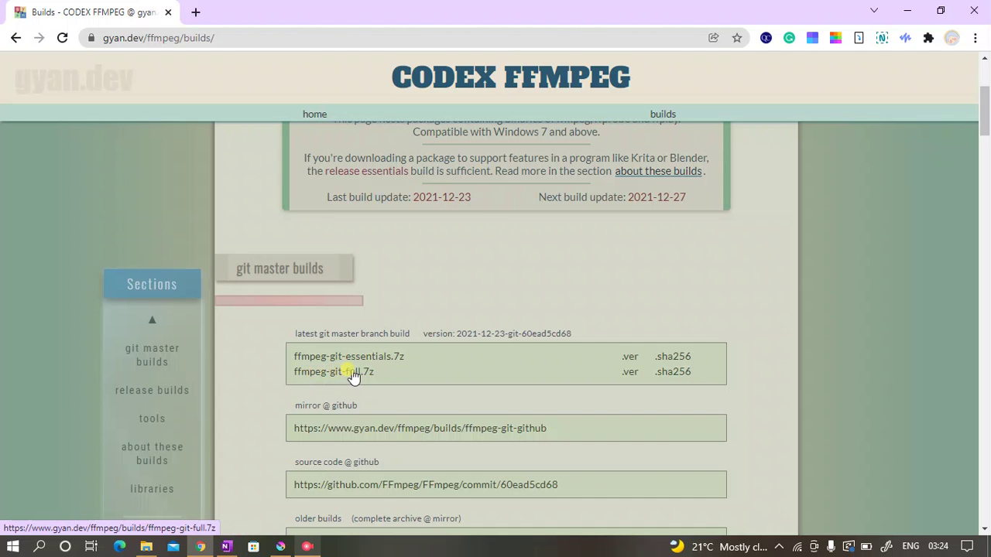
click(306, 547)
click(226, 107)
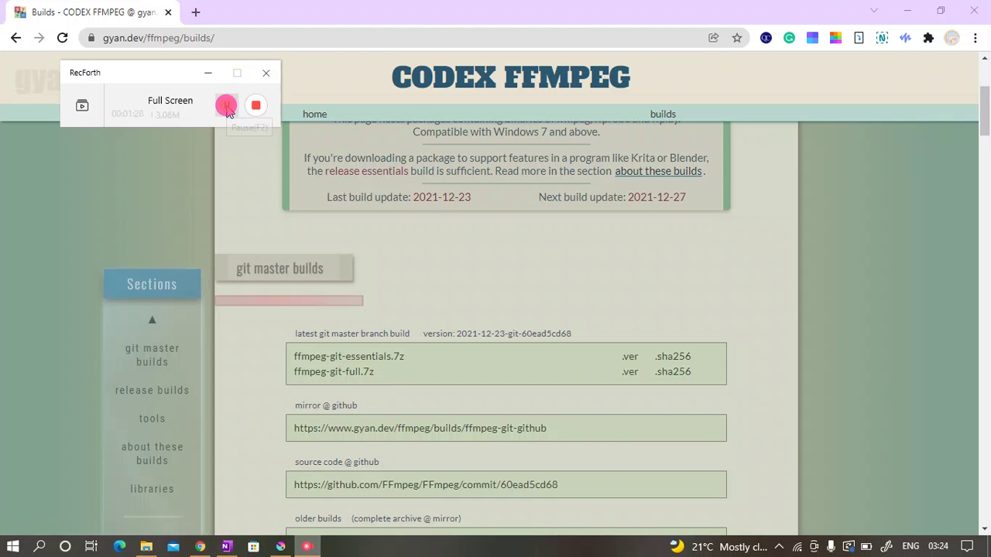
click(227, 107)
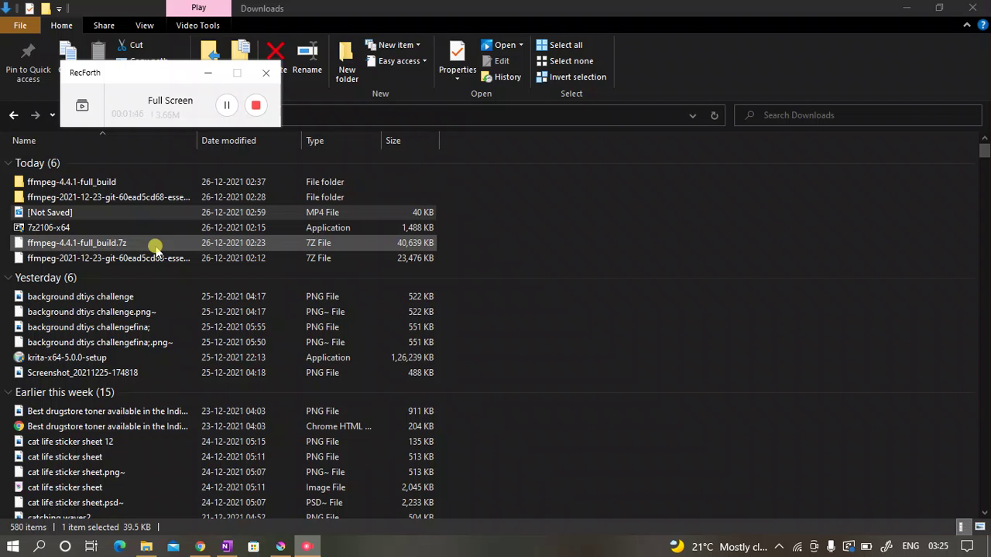
click(226, 106)
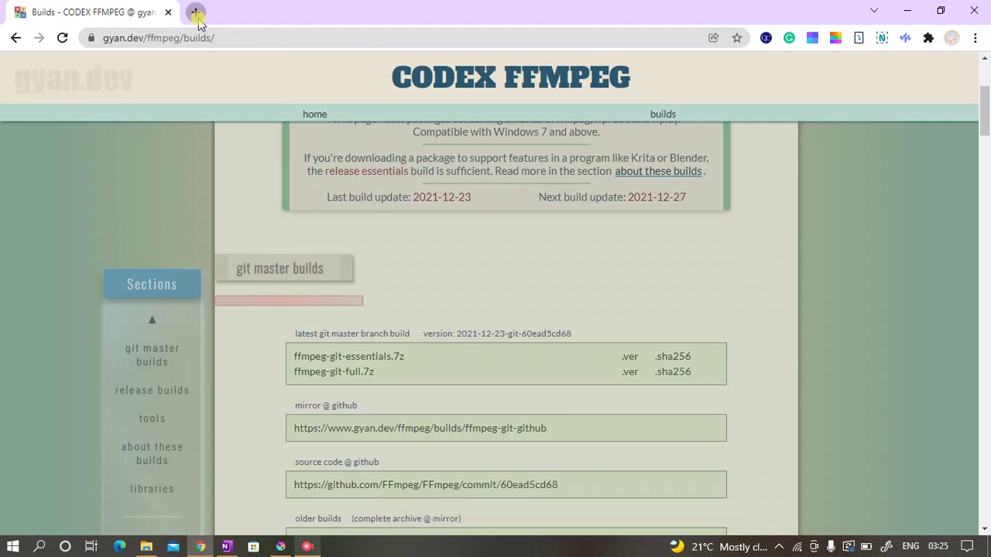
click(198, 21)
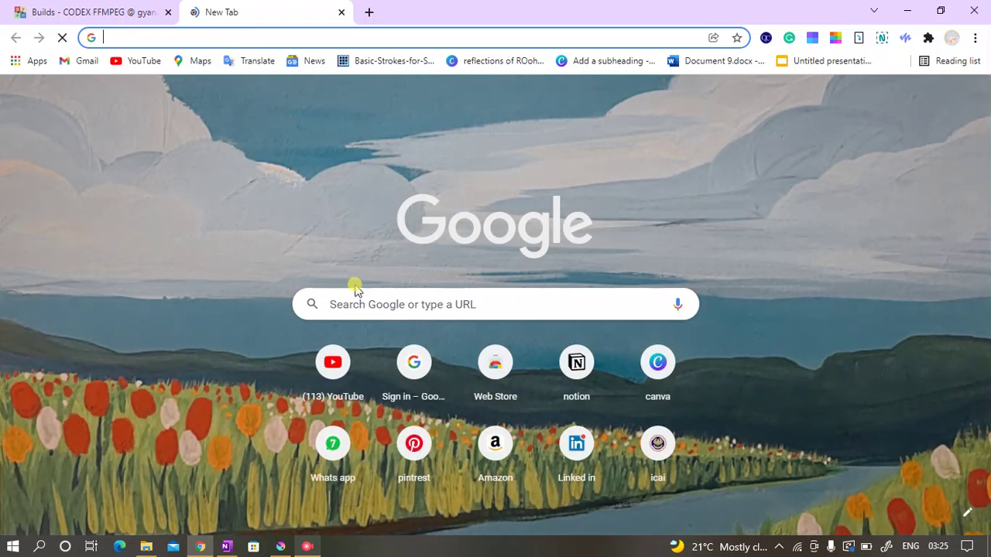
Search Google for 7zip and open the 7-Zip 21.06 download page
click(352, 292)
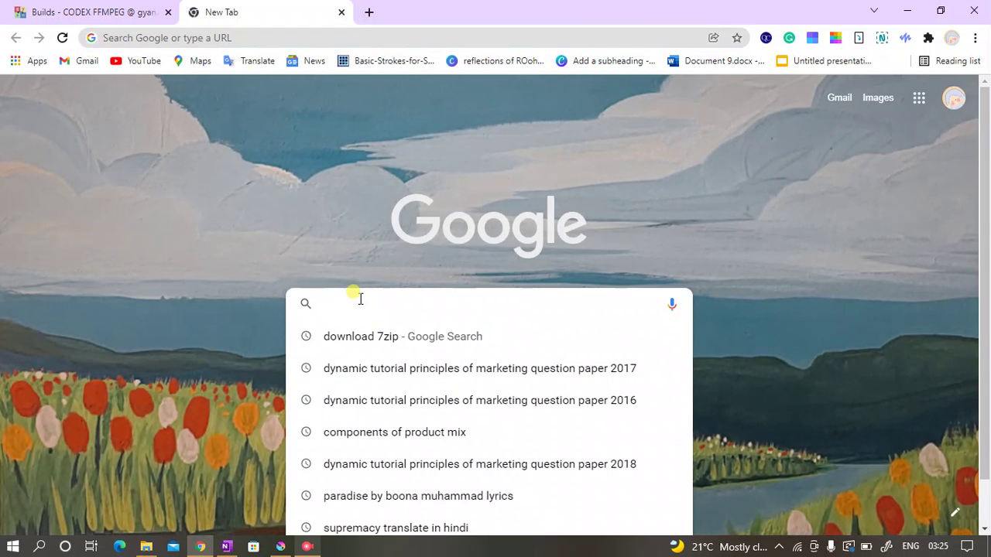
text(7zi)
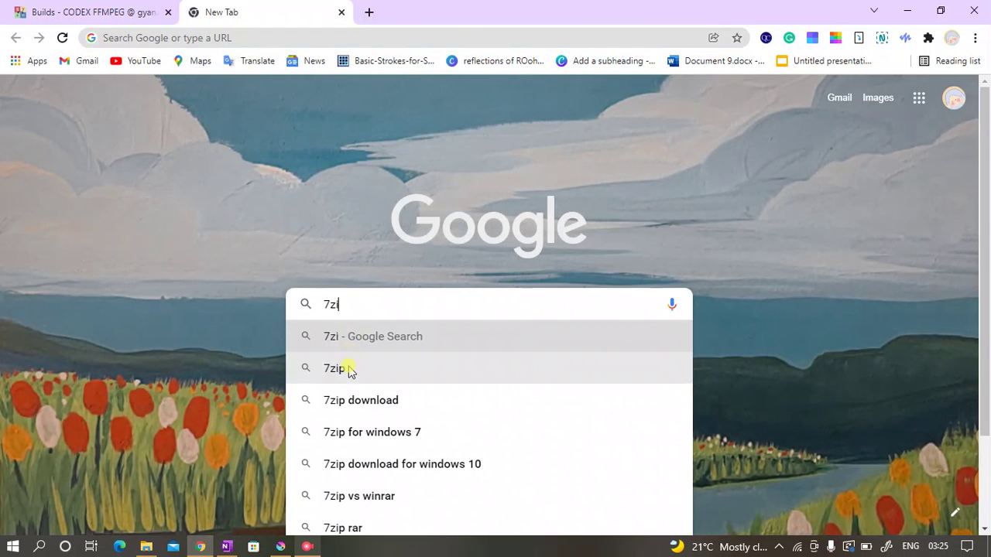
click(346, 373)
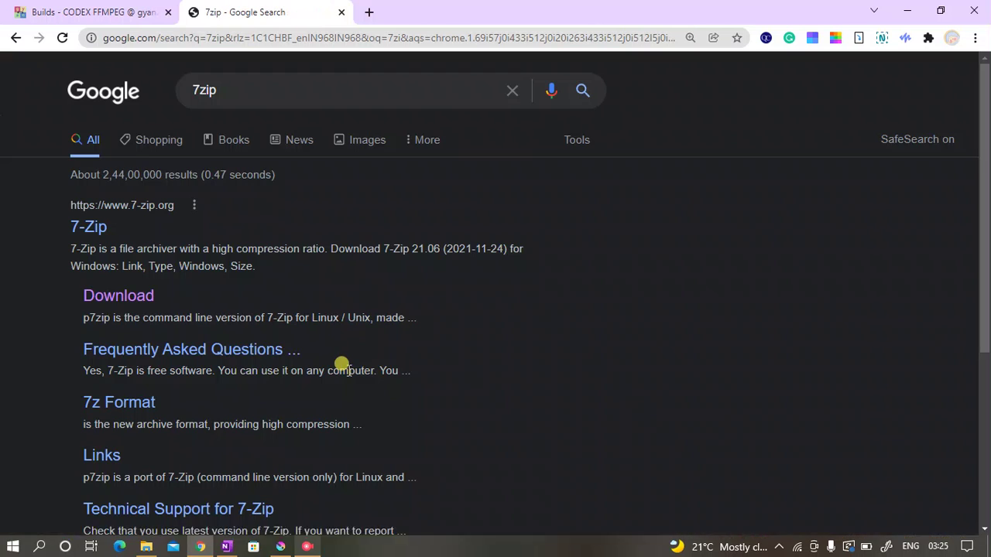
click(126, 297)
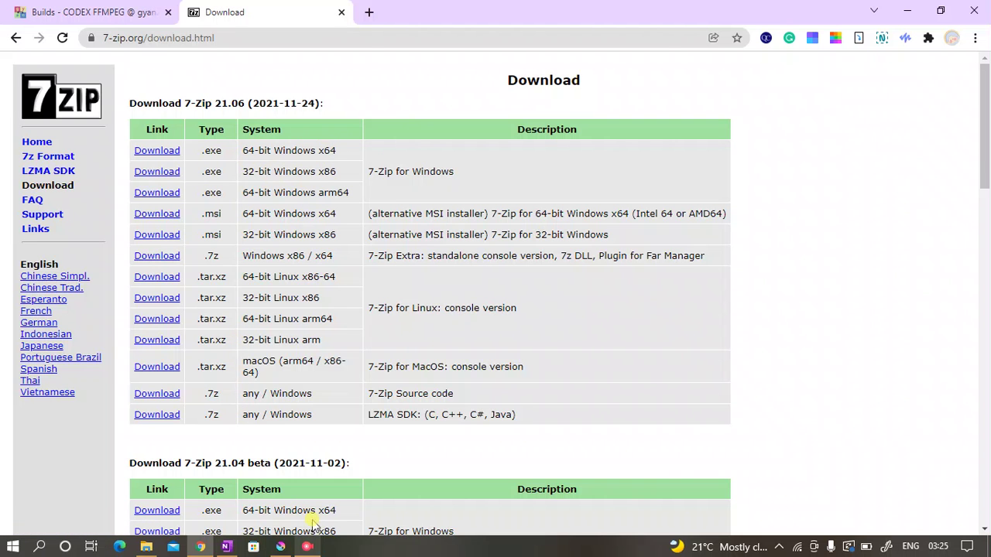
Switch to the Downloads folder showing 7z2106-x64 and ffmpeg-4.4.1-full_build.7z
mouse_move(222, 548)
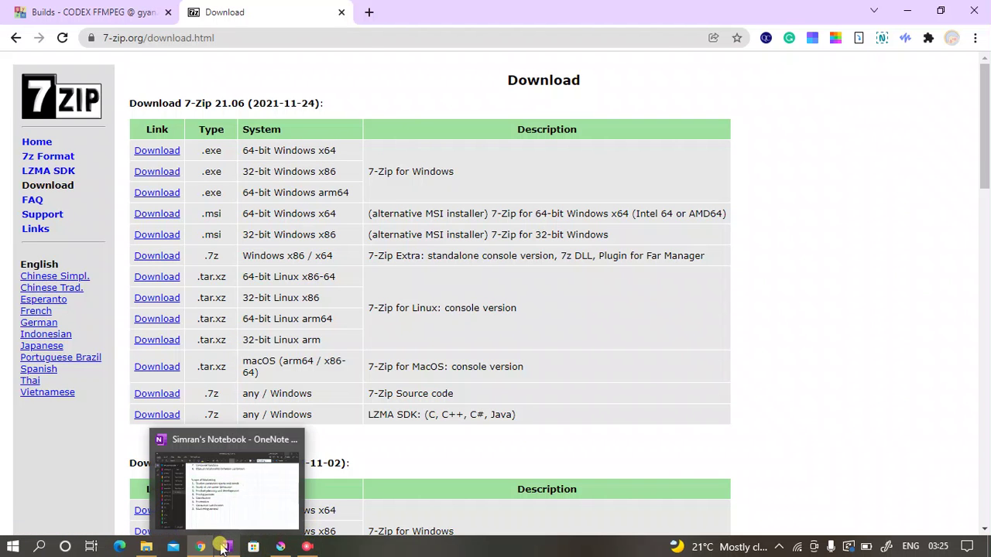
click(307, 546)
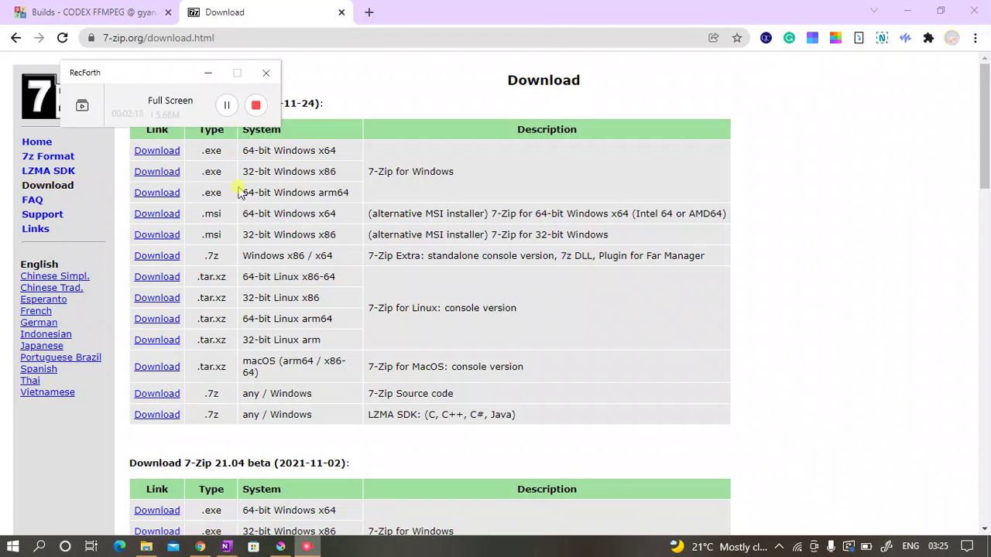
click(226, 105)
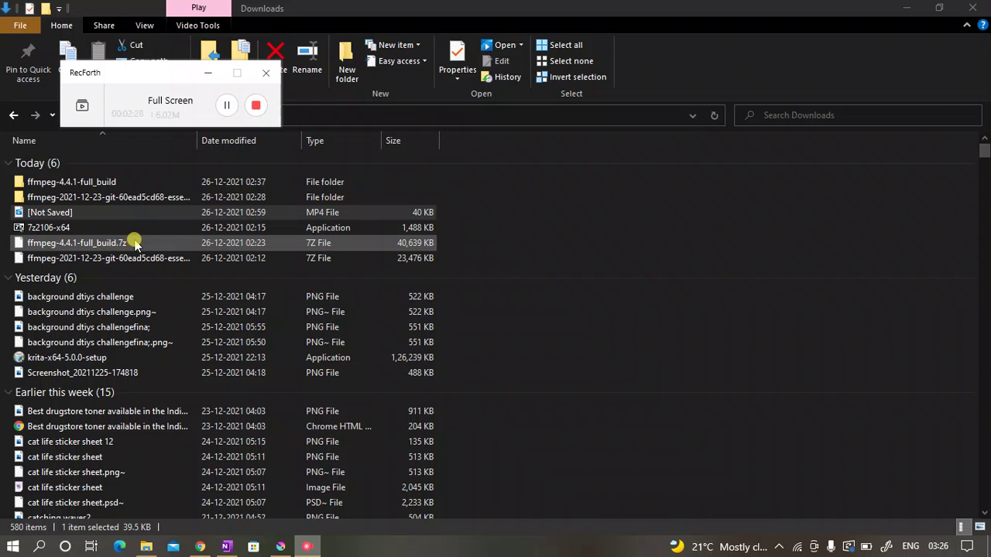
Check the 7-Zip options for ffmpeg-4.4.1-full_build.7z, then open the extracted ffmpeg-4.4.1-full_build folder
double_click(127, 243)
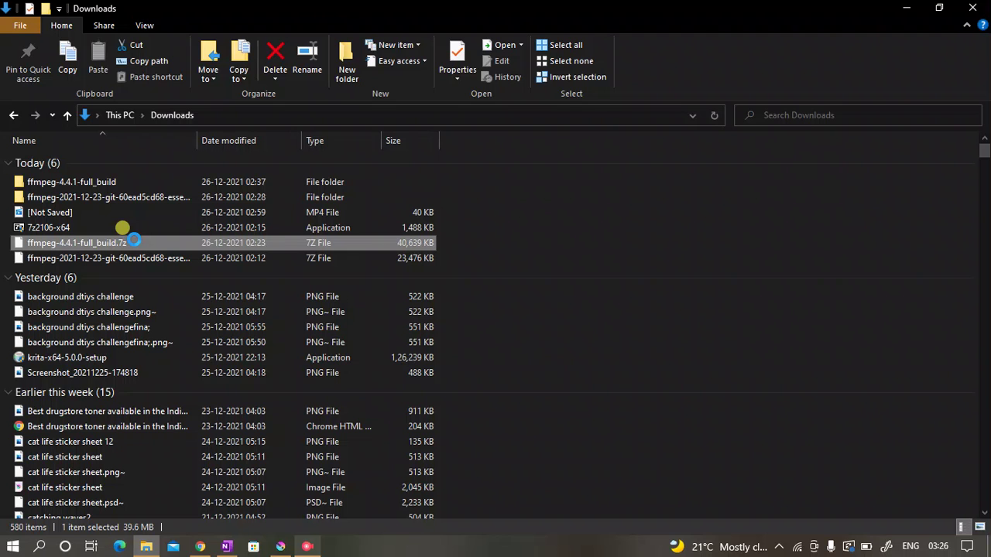
right_click(133, 241)
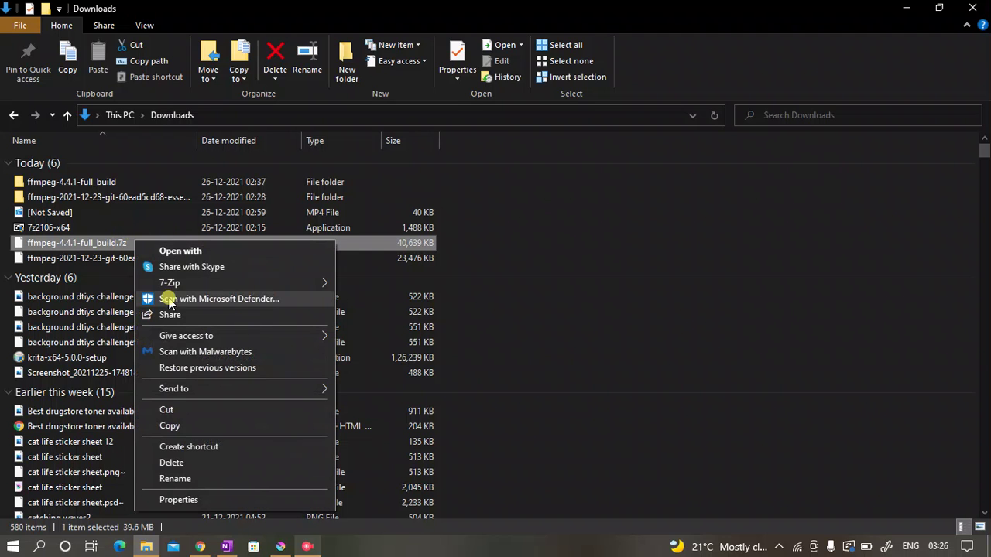
mouse_move(178, 285)
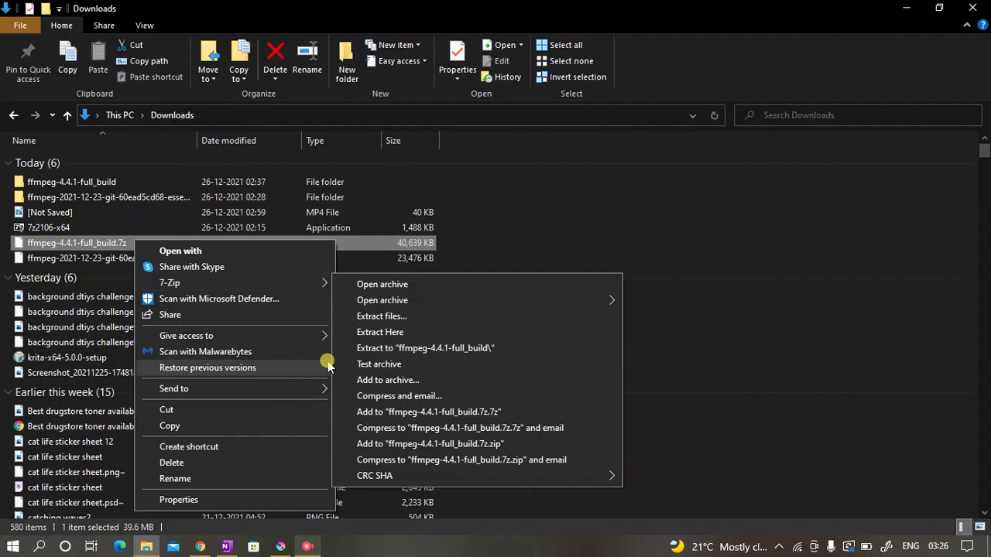
click(70, 182)
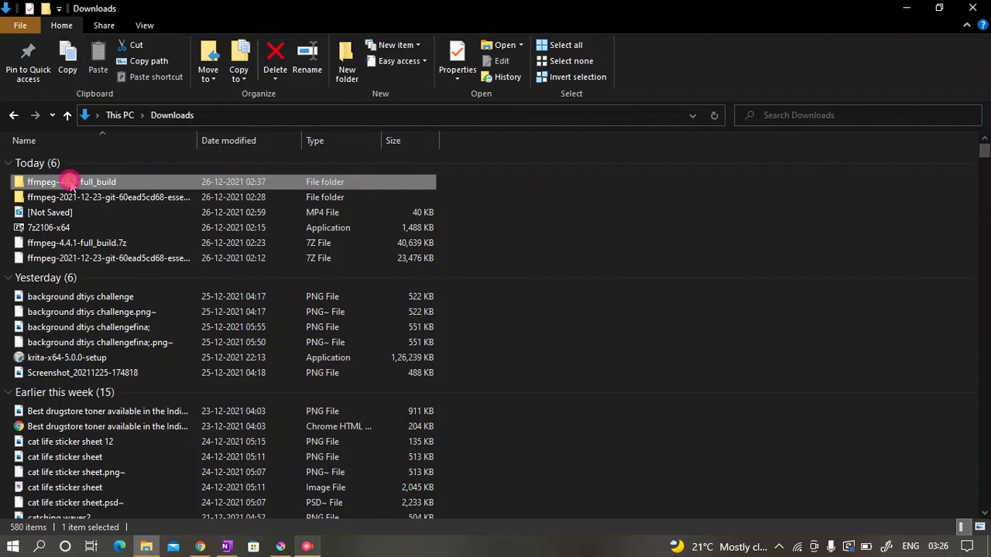
double_click(70, 182)
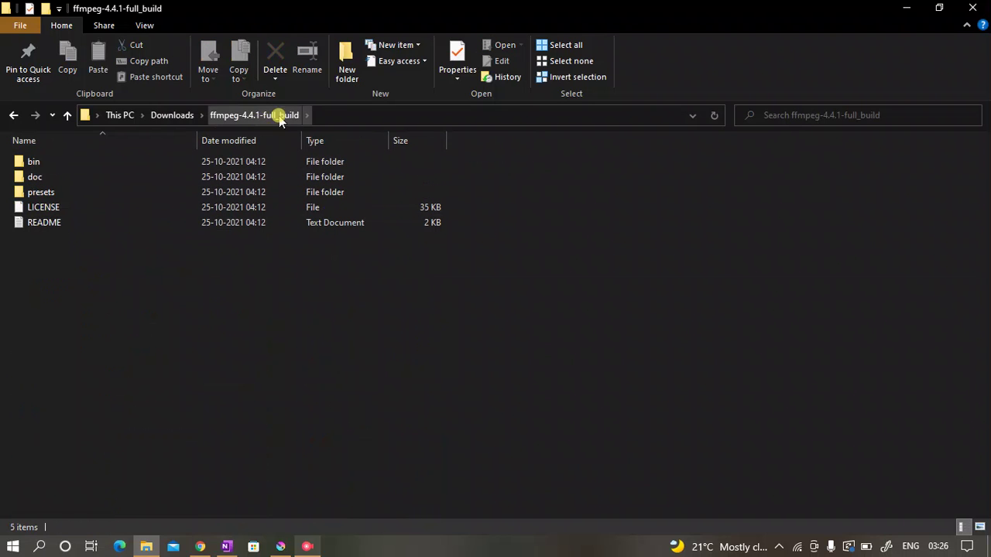
View the bin folder's ffmpeg, ffplay and ffprobe and its full path, then return to Downloads
double_click(106, 163)
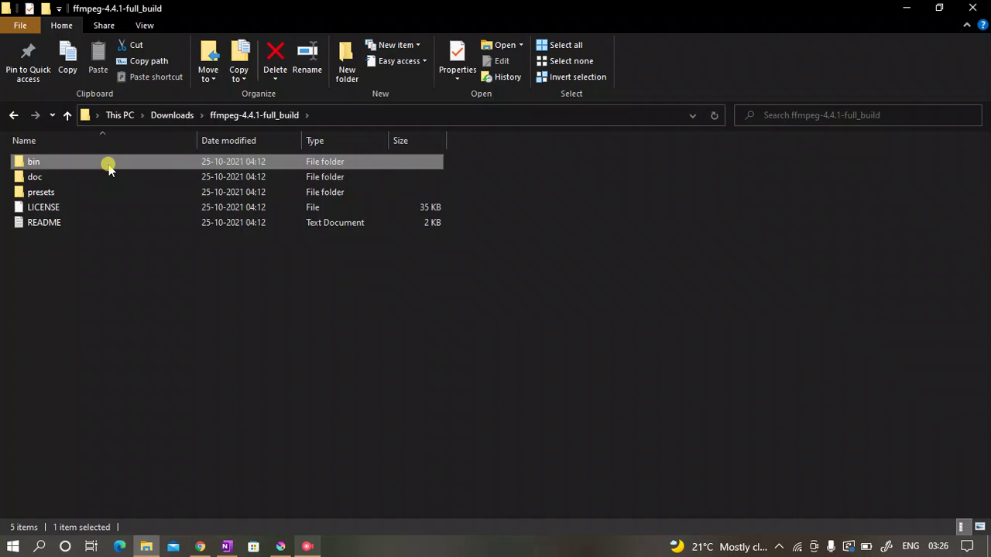
click(382, 114)
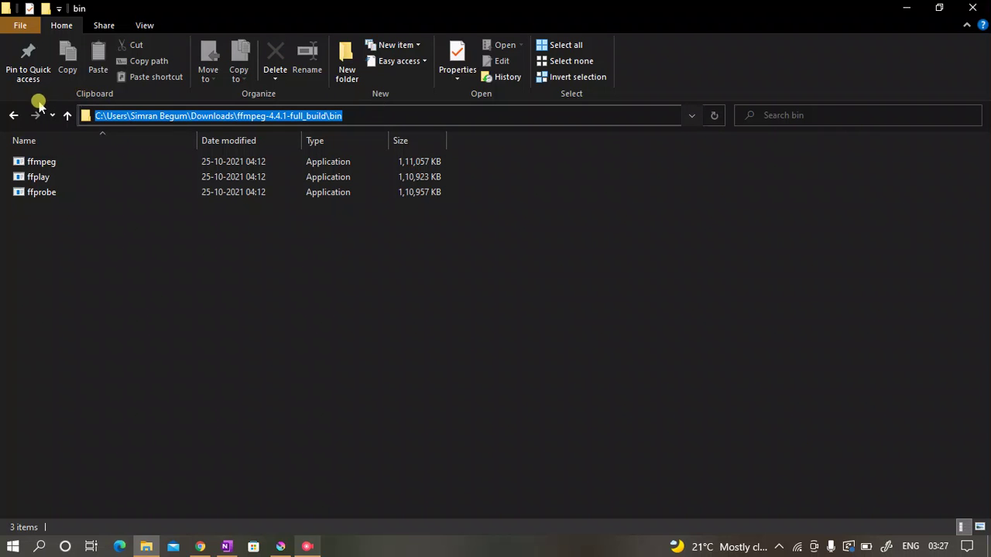
click(13, 118)
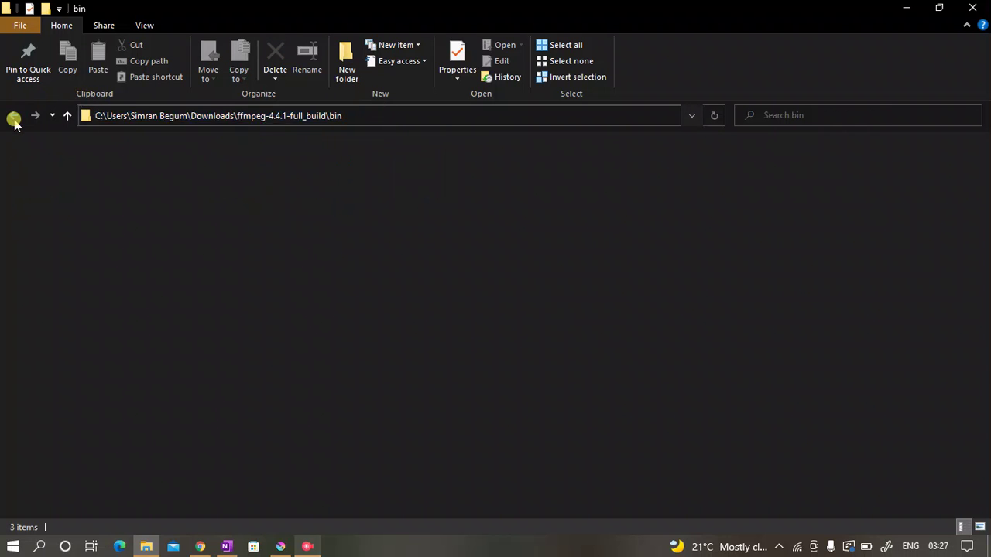
click(68, 114)
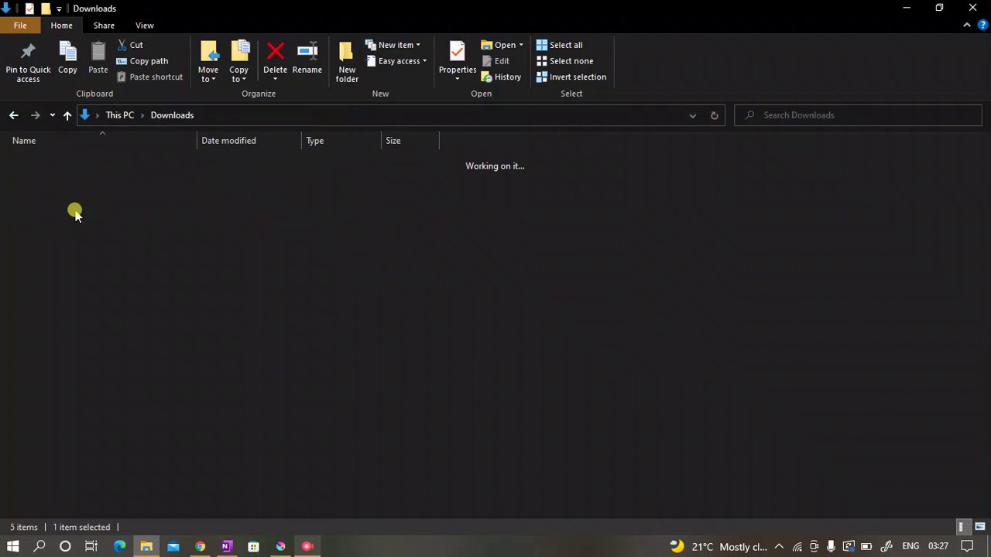
Look inside the ffmpeg folder on Local Disk (C:), then go back to This PC
click(68, 114)
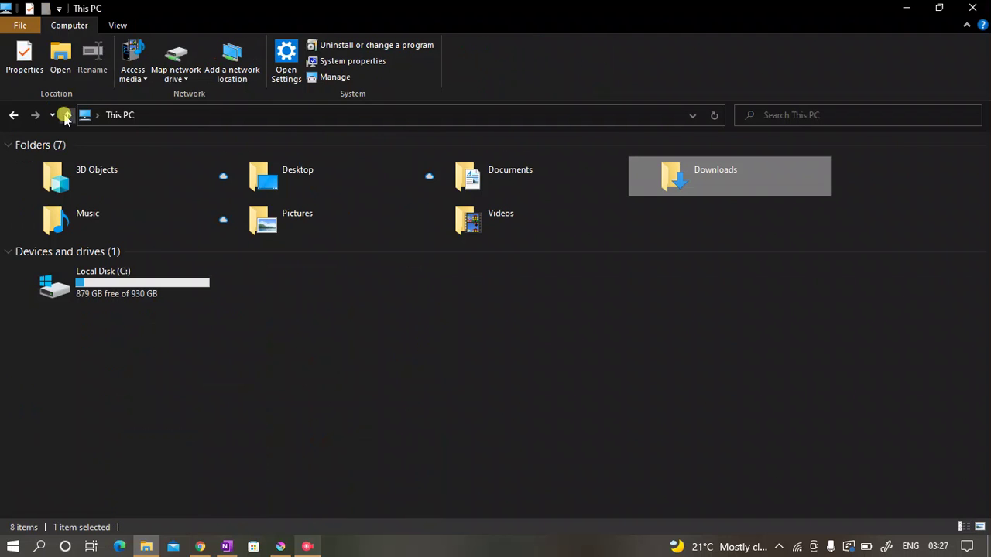
click(108, 286)
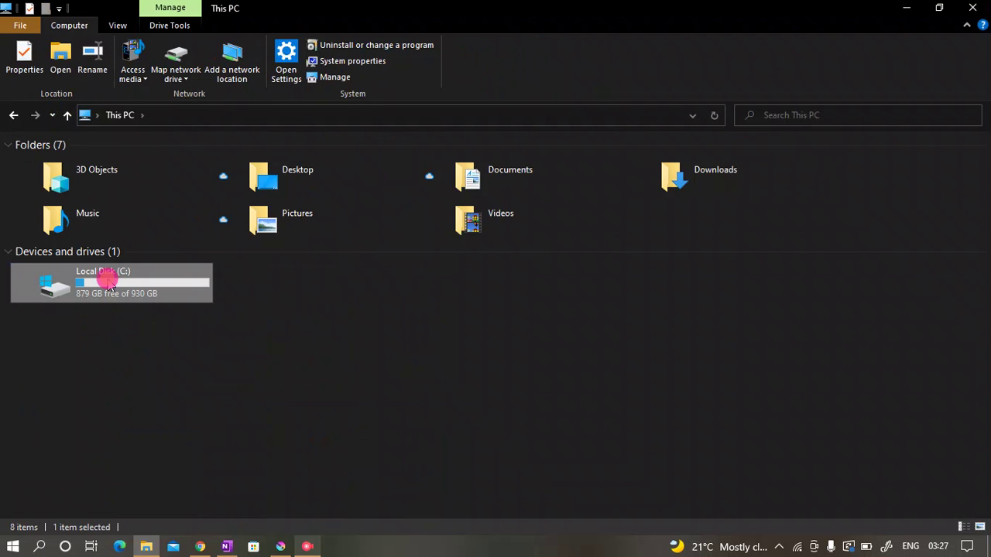
double_click(109, 284)
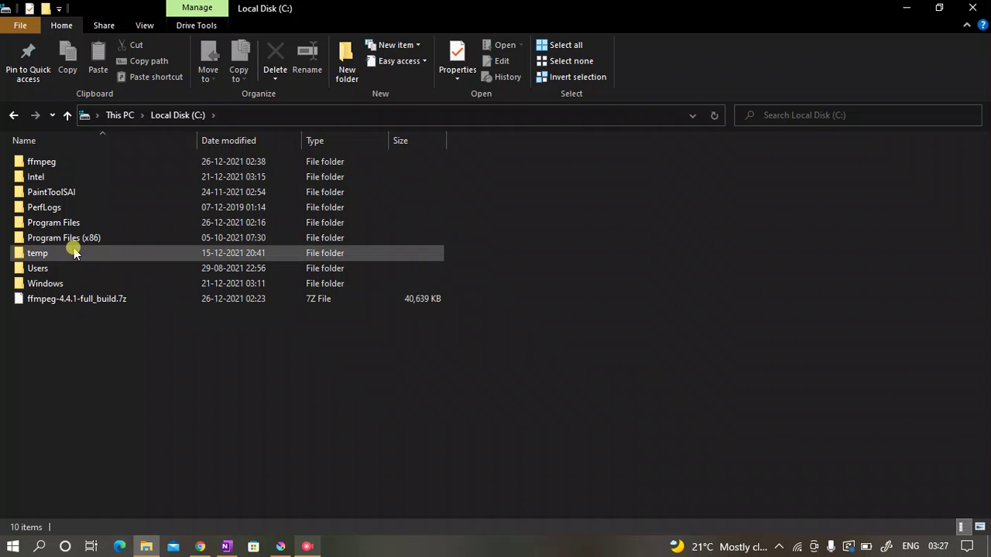
double_click(75, 162)
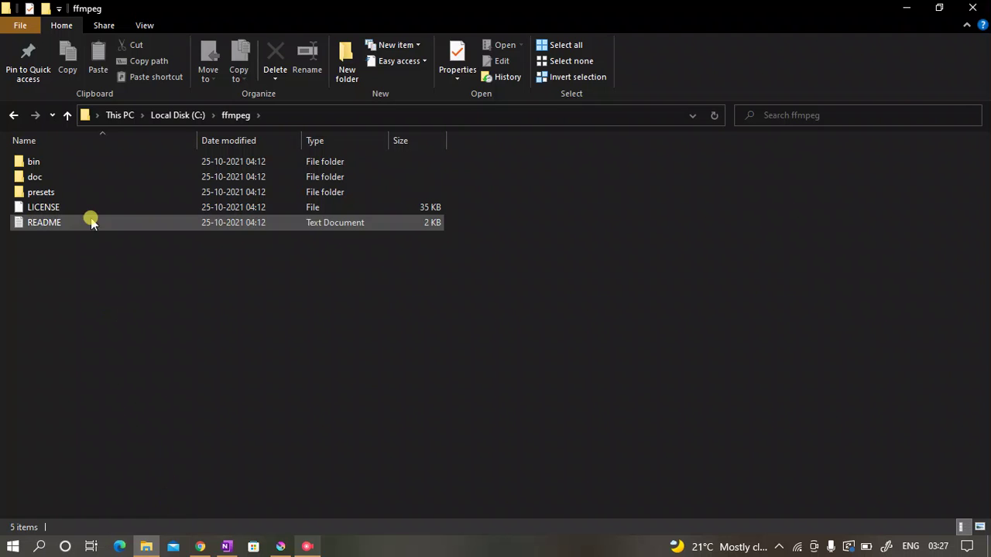
click(10, 115)
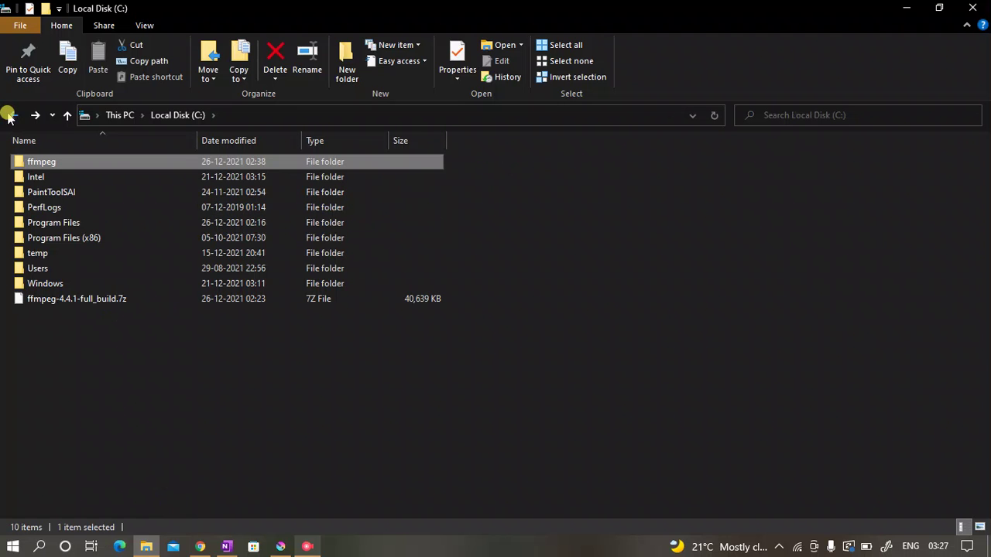
click(10, 115)
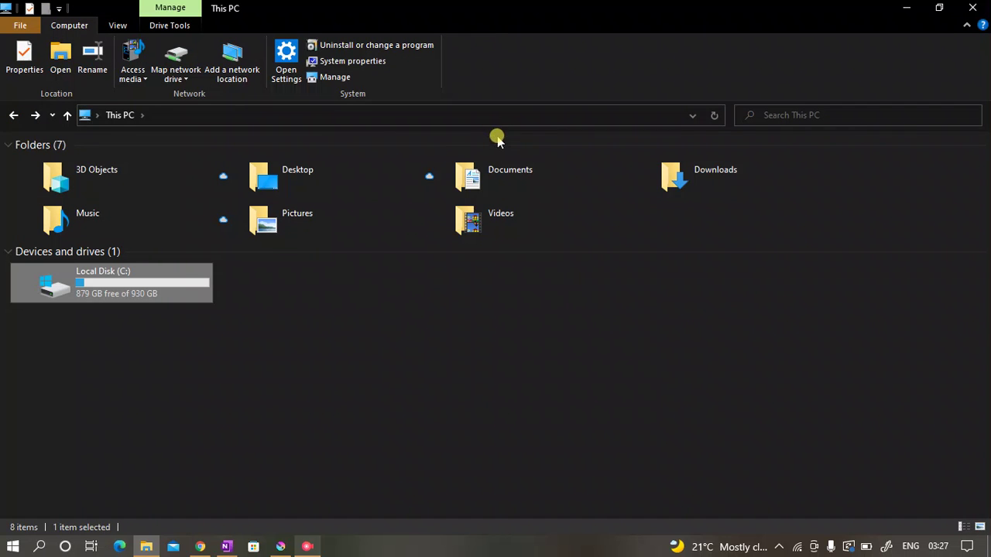
Recheck the Downloads build folder, then reopen C:\ffmpeg and show its full path
double_click(668, 175)
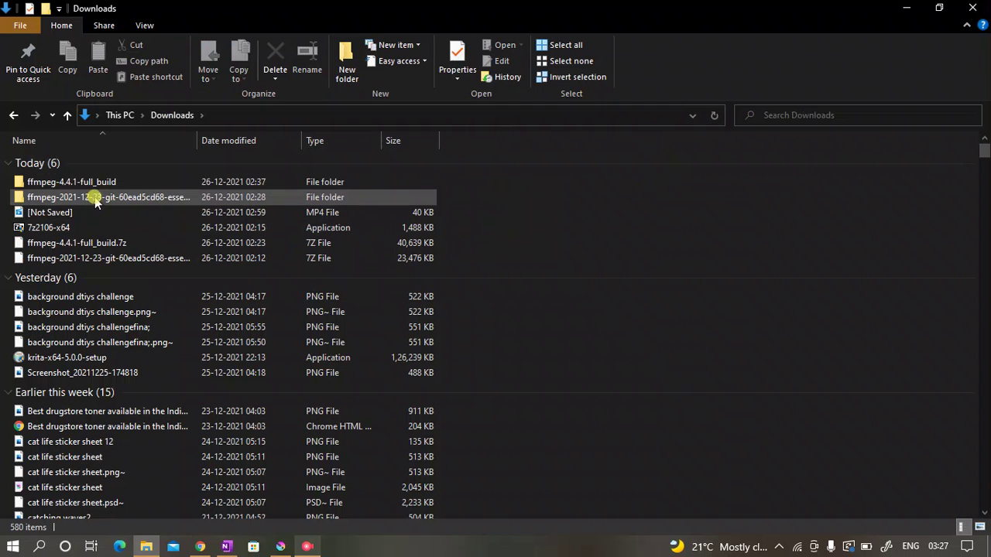
click(93, 183)
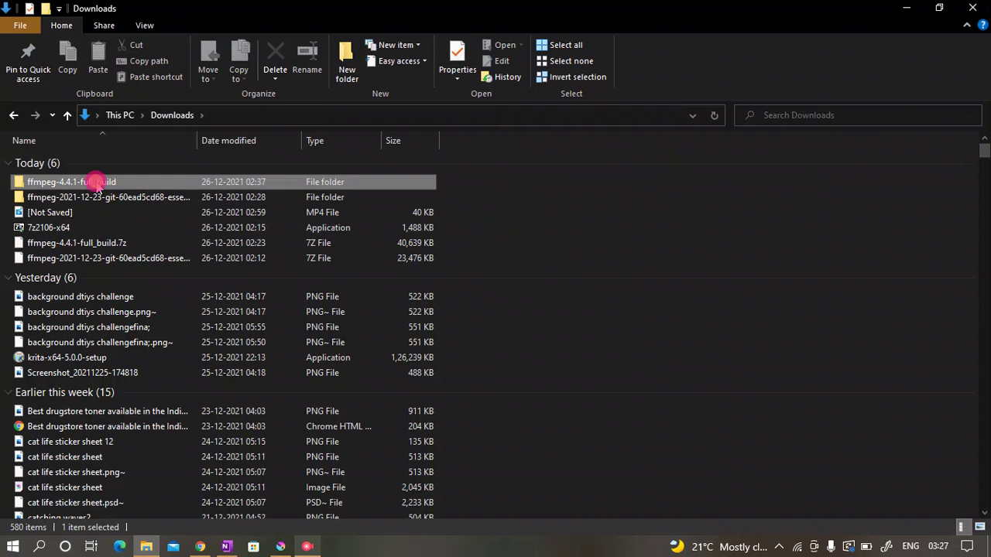
click(67, 115)
double_click(87, 285)
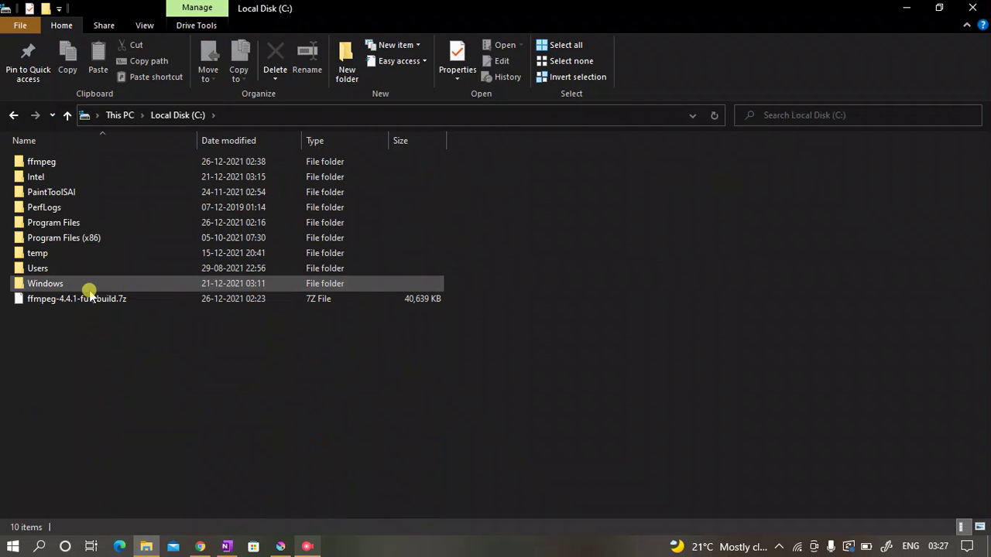
double_click(68, 164)
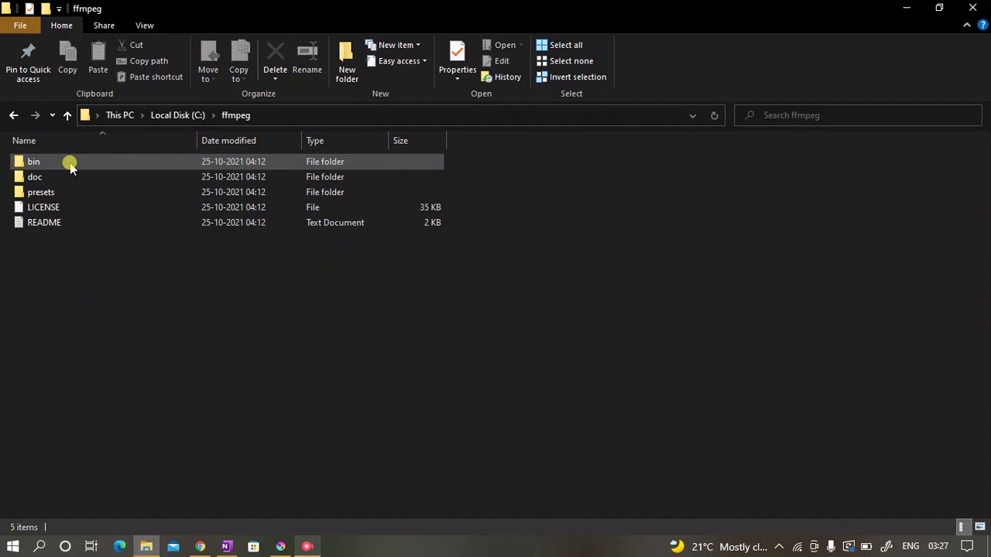
click(343, 117)
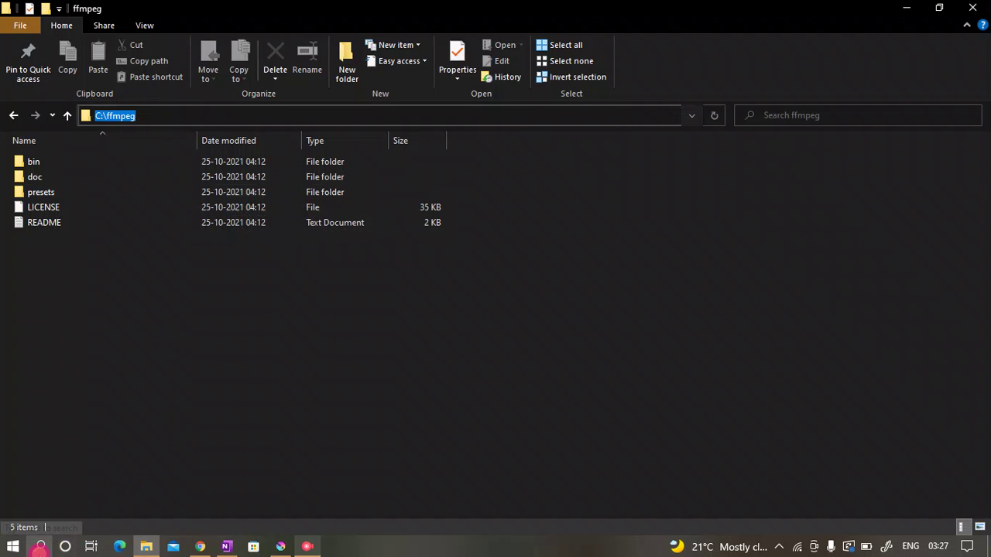
click(40, 546)
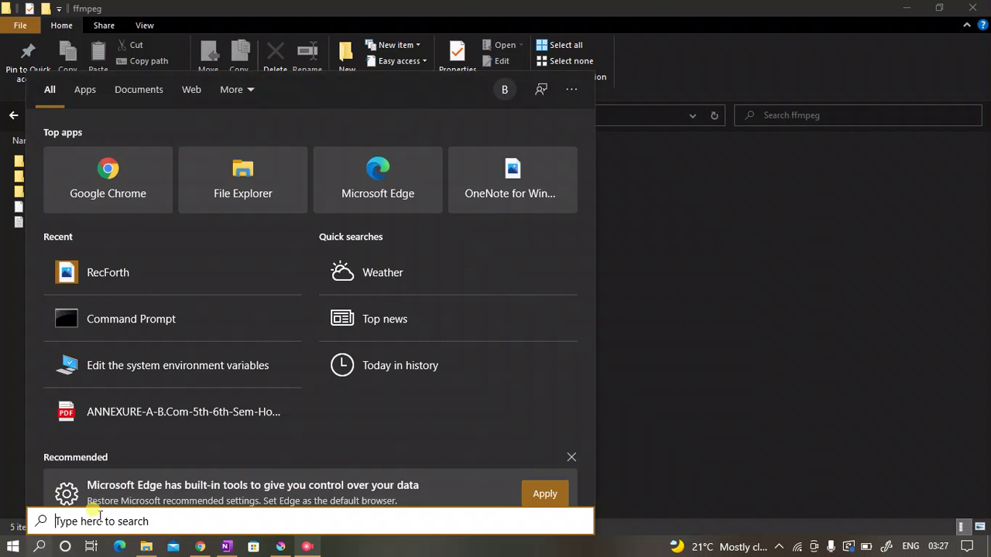
Search 'env' and open 'Edit the system environment variables' to reach System Properties
text(en)
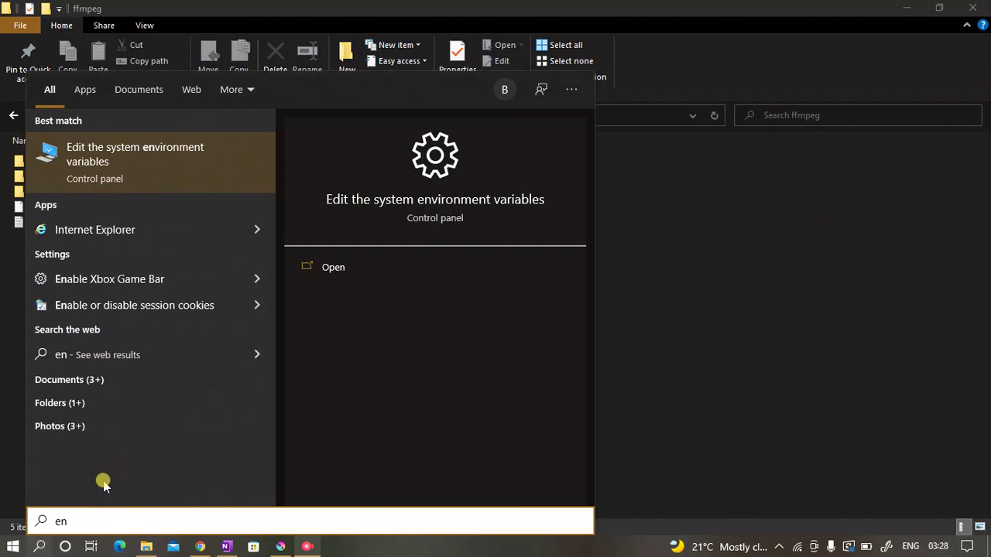
text(v)
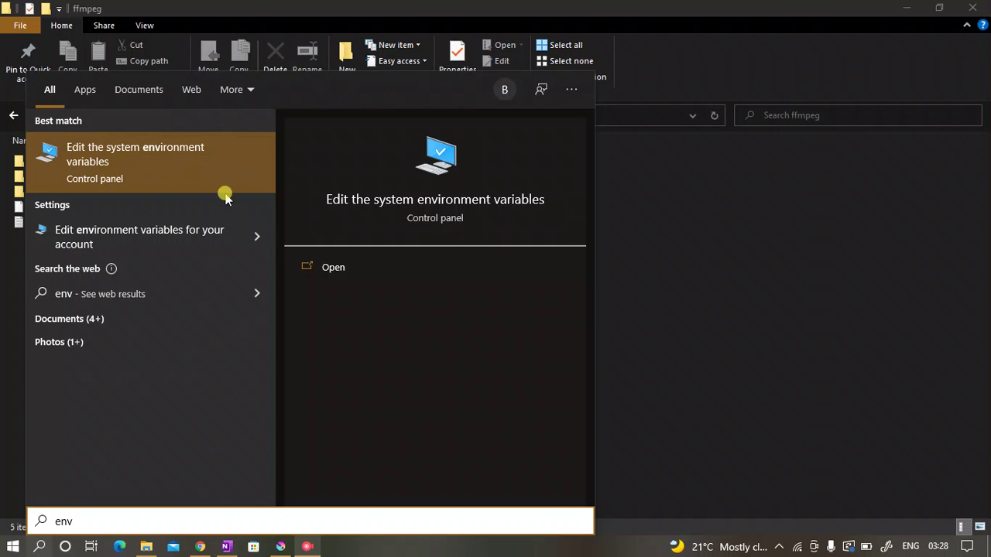
click(348, 263)
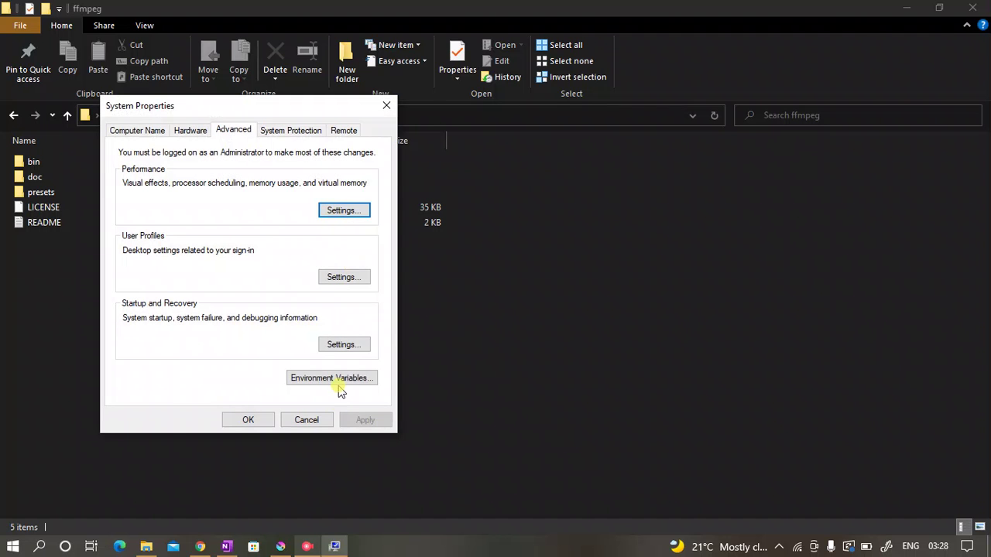
Open the system Path variable's editor, confirm C:\ffmpeg\bin is listed, and close it
click(336, 384)
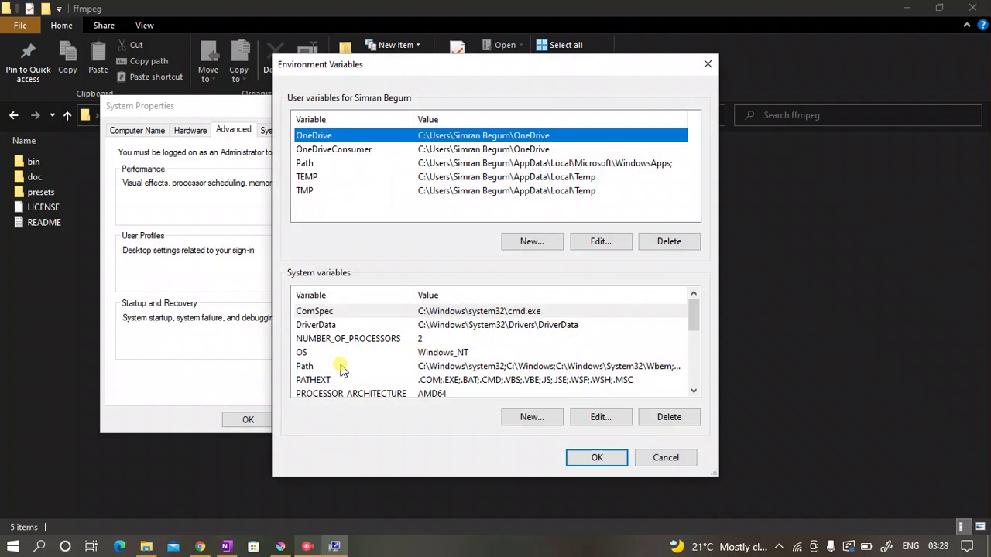
click(342, 368)
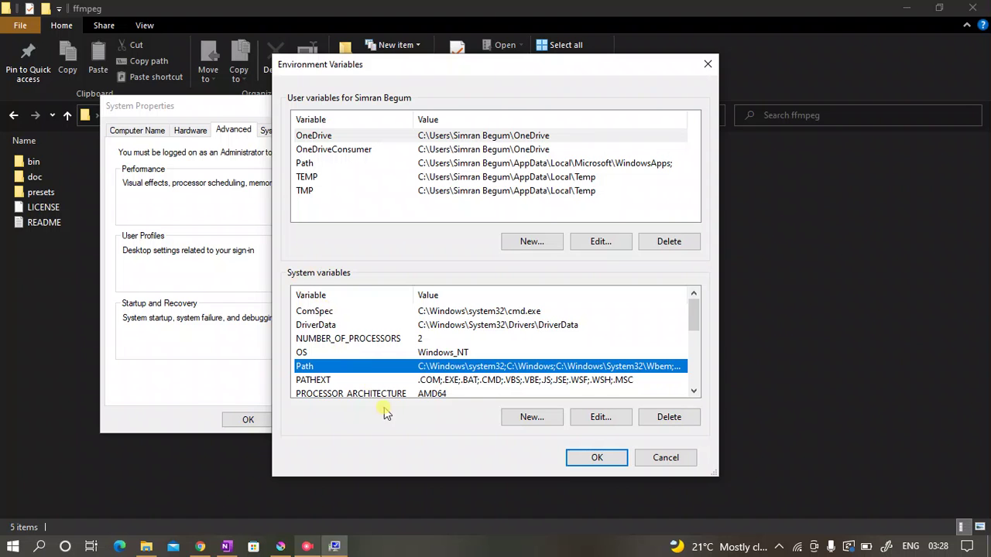
click(601, 423)
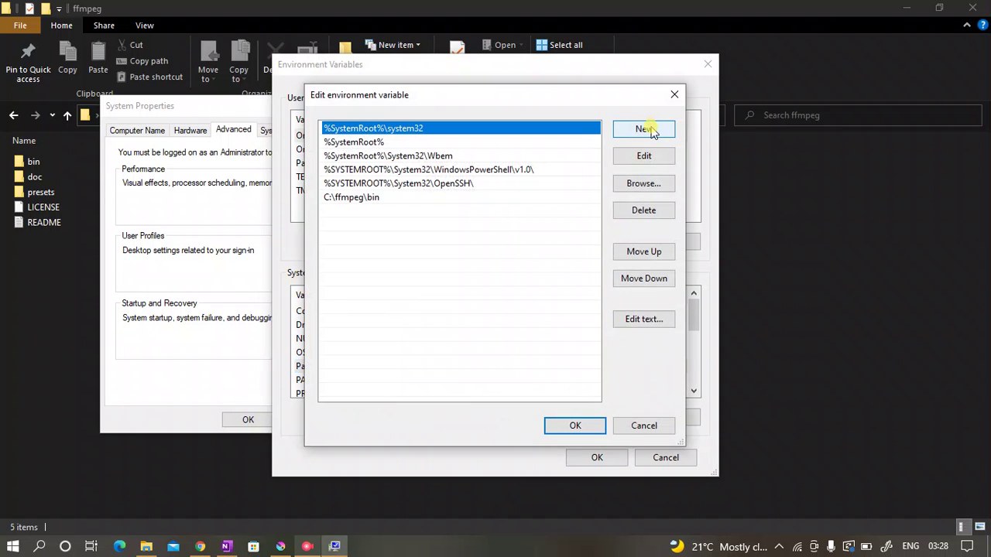
click(649, 130)
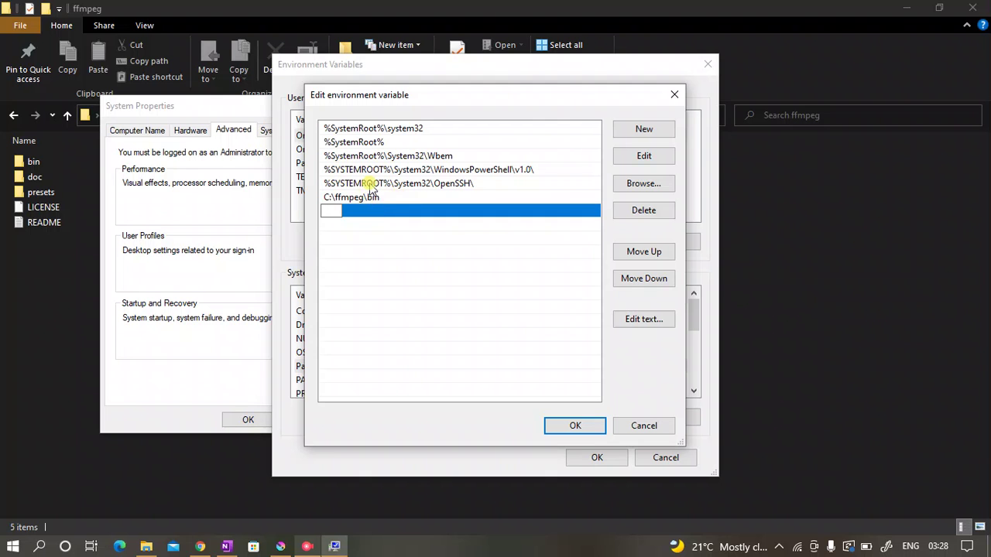
click(674, 92)
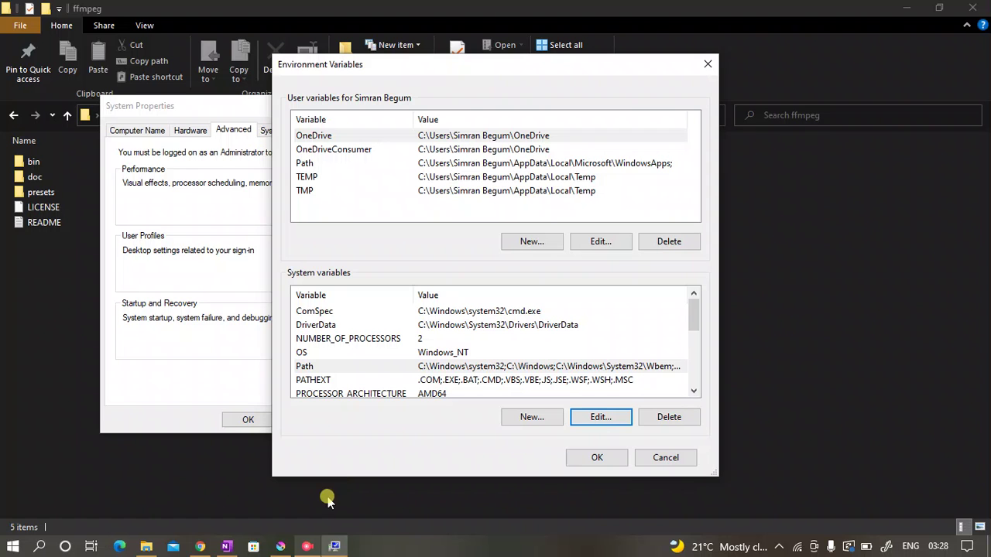
Create a new 1080×1080 document via File > New and close the old scribble without saving
click(276, 548)
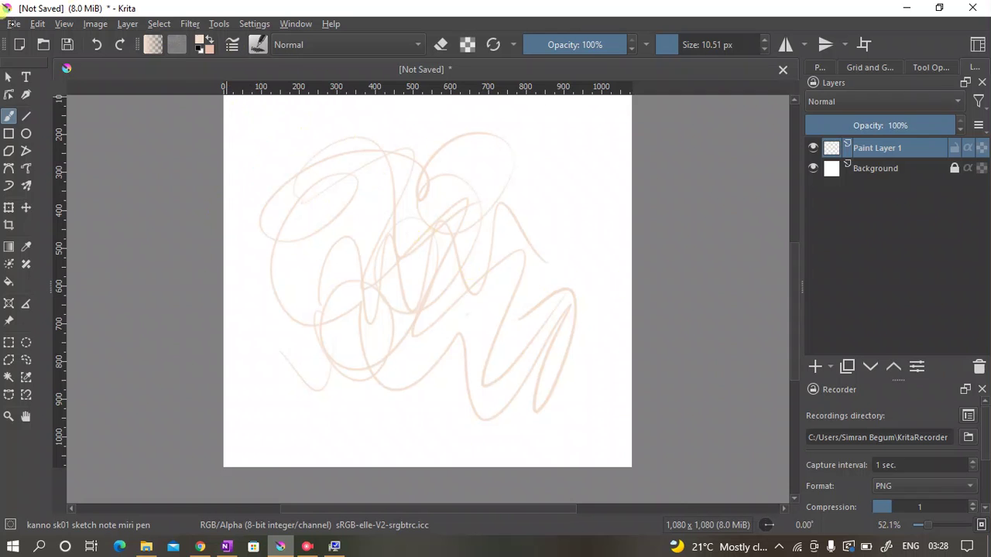
click(14, 24)
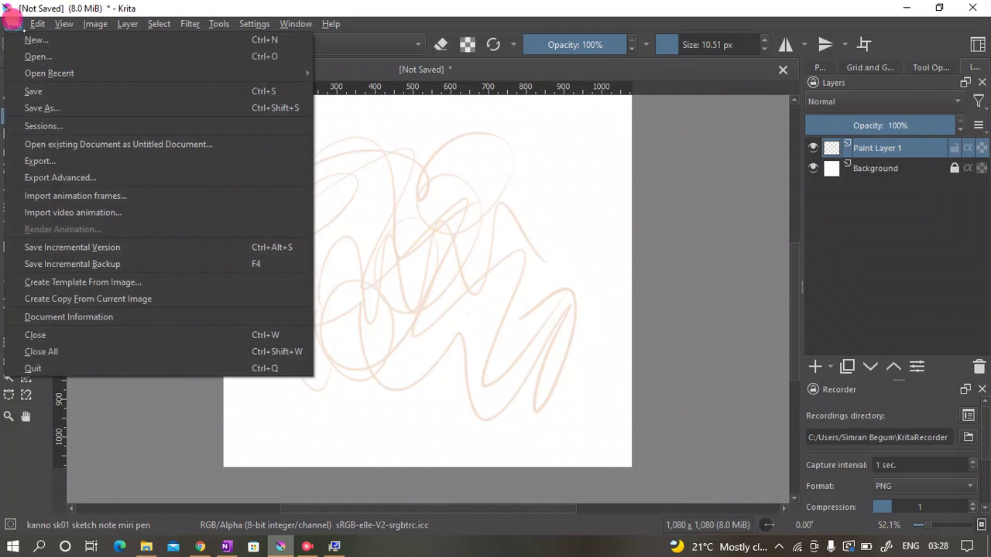
click(65, 70)
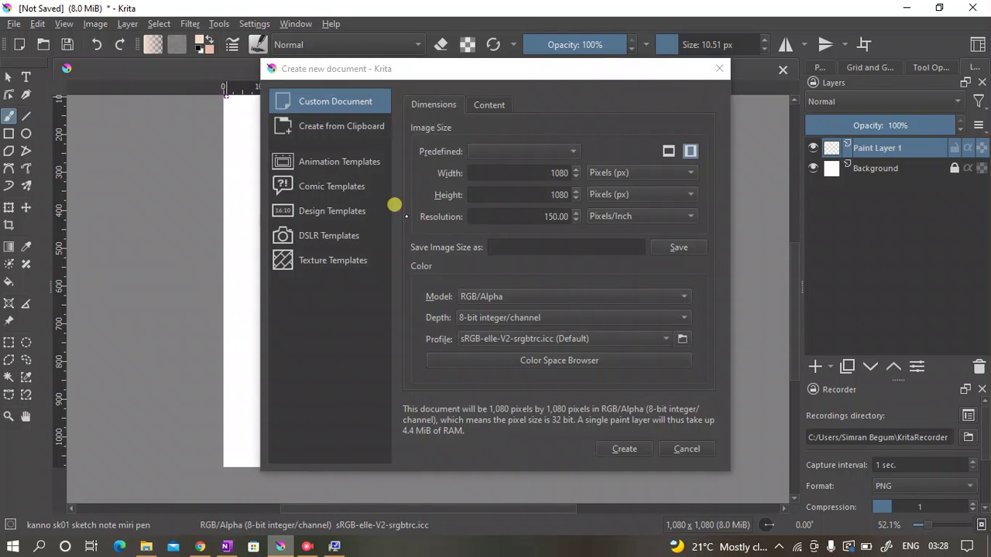
click(613, 448)
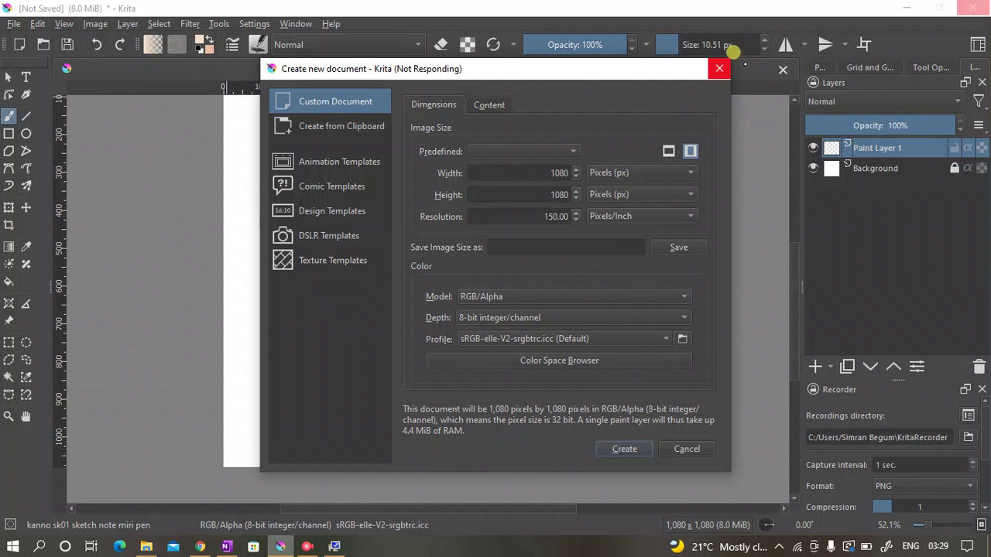
click(719, 68)
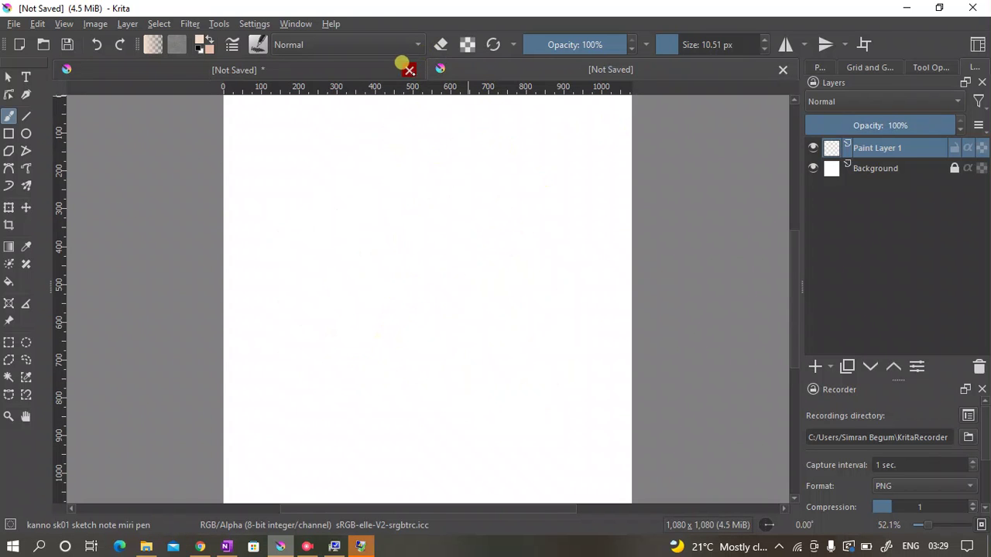
click(409, 70)
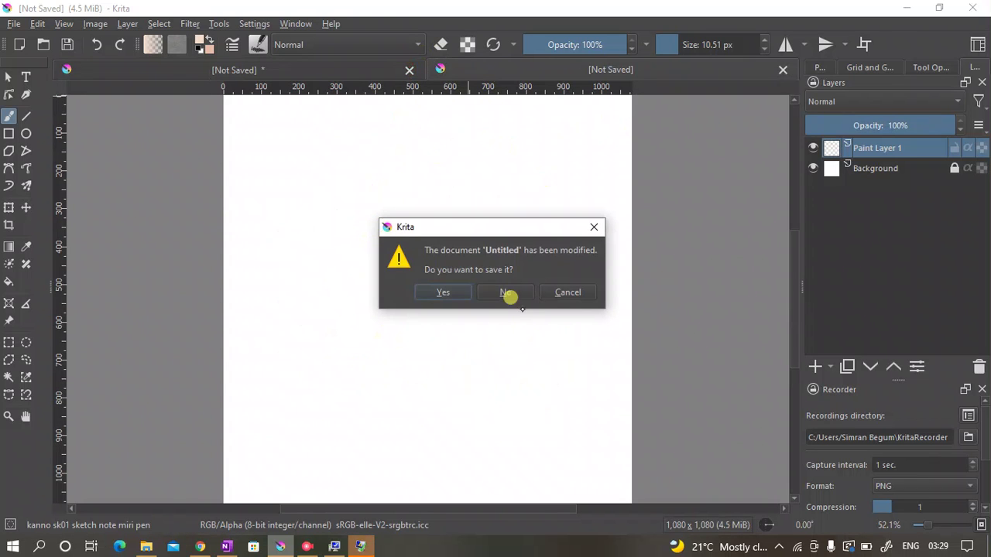
click(507, 293)
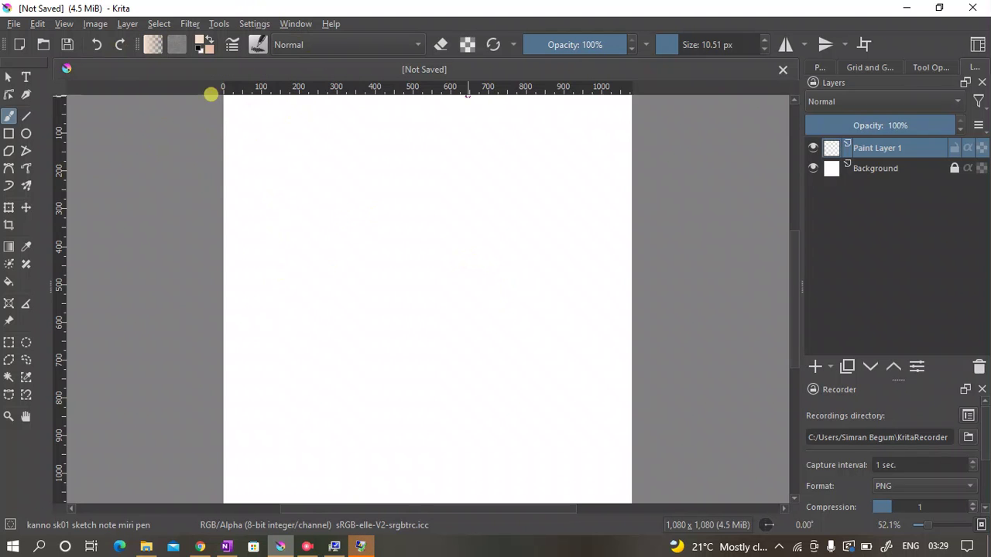
Set the painting colour to near-black
click(200, 41)
drag(363, 197, 421, 108)
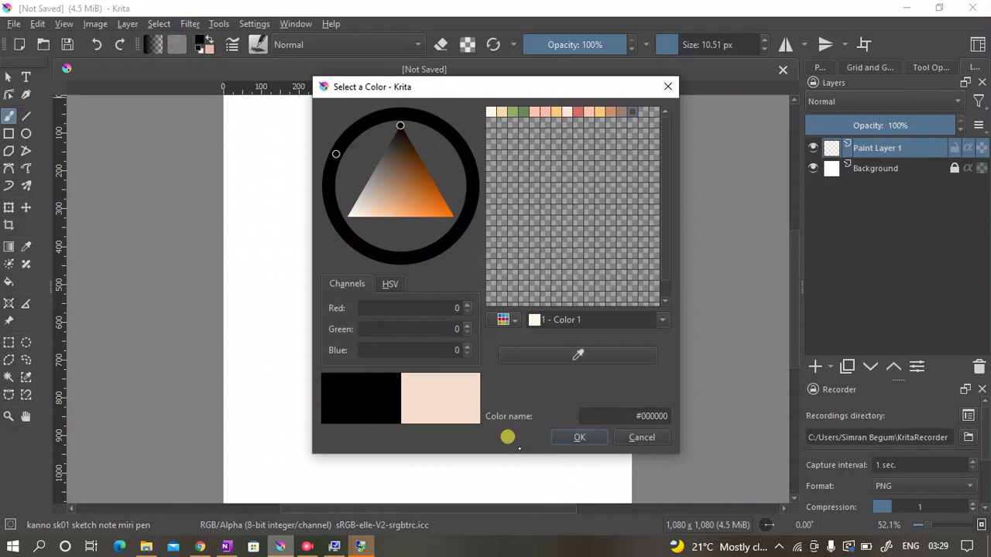
click(560, 434)
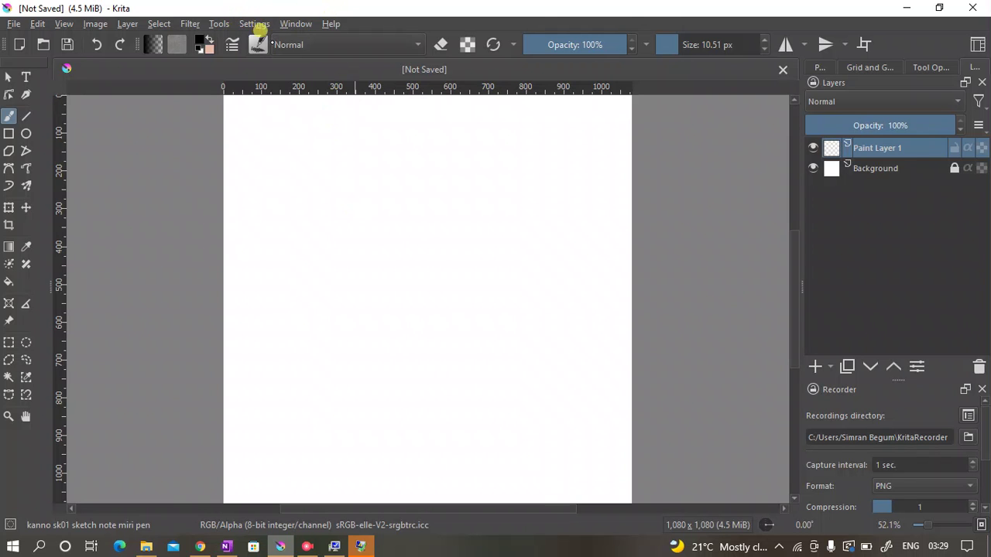
Show the Recorder docker and review its 1 sec., PNG, original-resolution settings
click(255, 24)
mouse_move(294, 141)
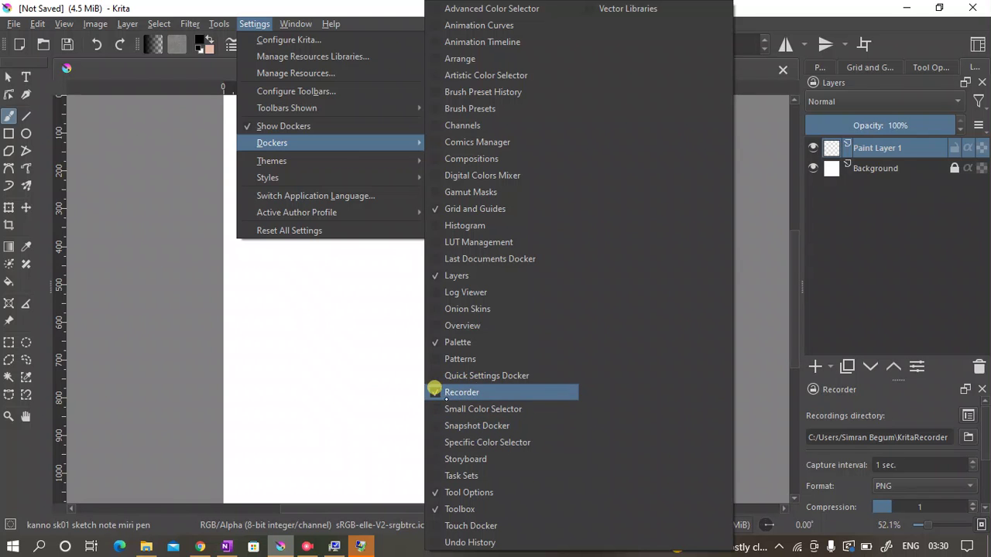
click(769, 261)
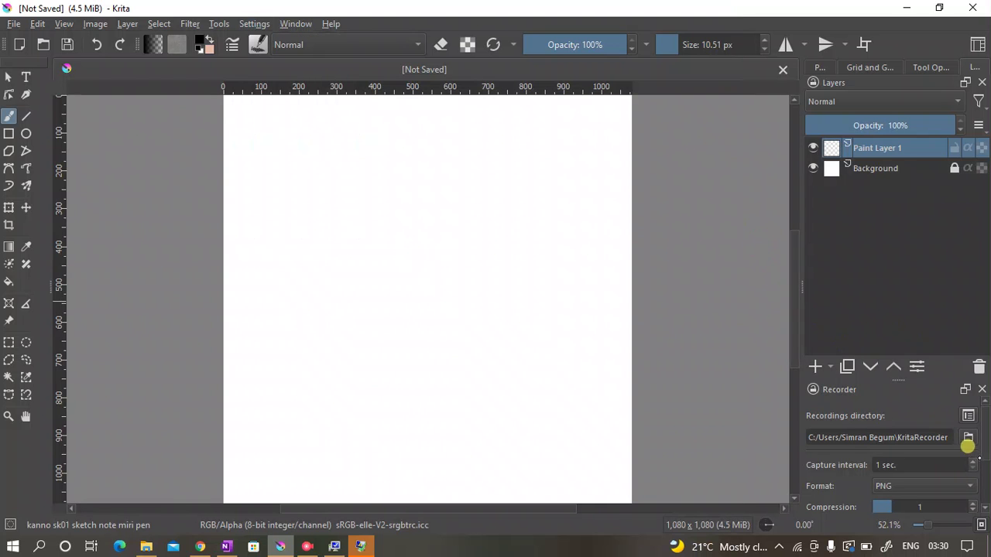
scroll(969, 449, down, 3)
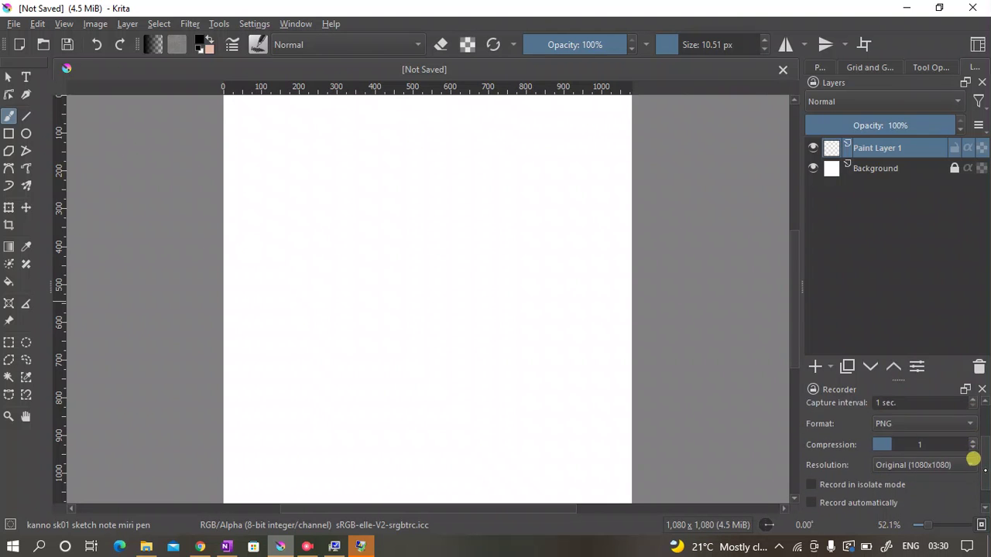
scroll(969, 463, down, 1)
scroll(969, 457, up, 3)
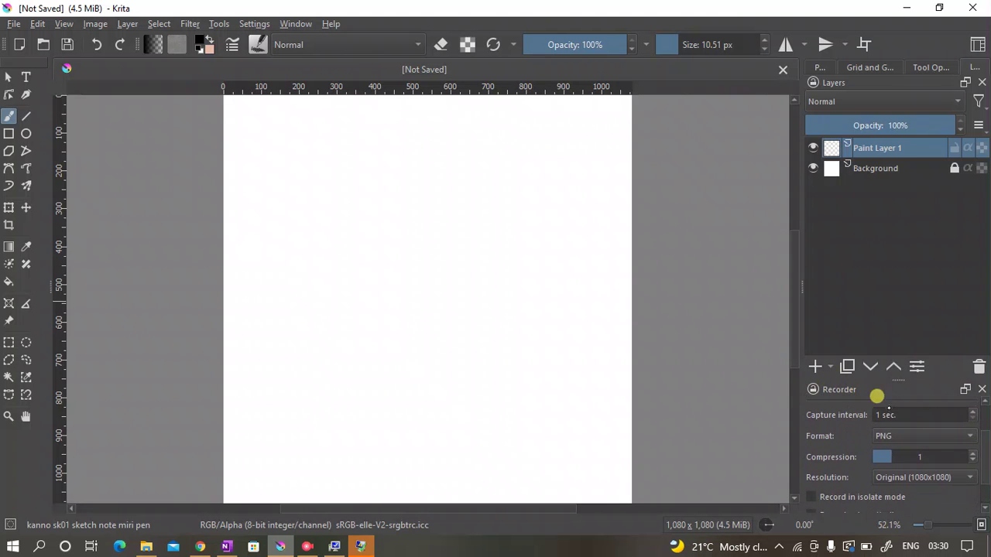
scroll(973, 456, down, 2)
scroll(967, 460, up, 2)
scroll(967, 418, up, 2)
scroll(975, 438, down, 1)
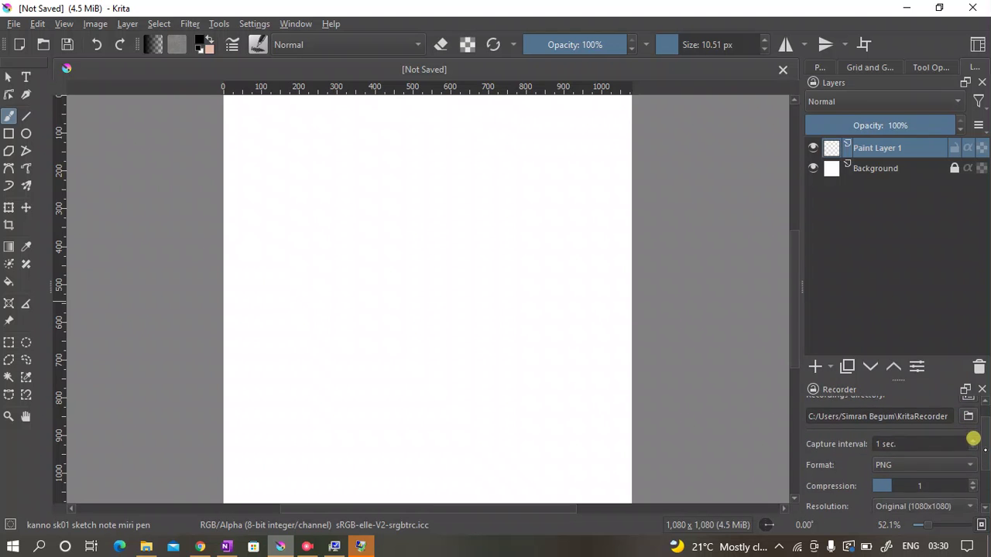
scroll(967, 418, up, 1)
scroll(978, 464, down, 3)
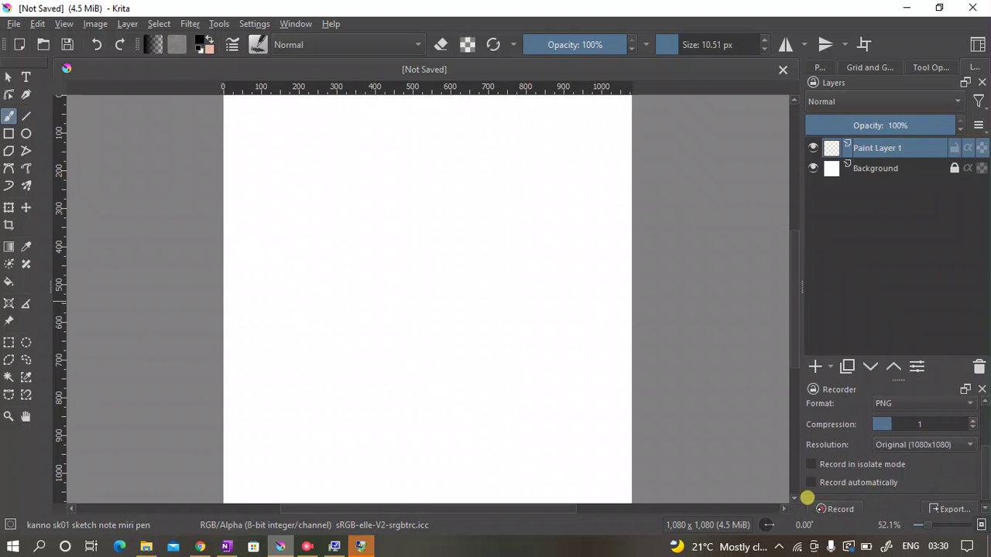
Start recording, then paint wavy, diagonal and looping black strokes across the canvas
click(811, 503)
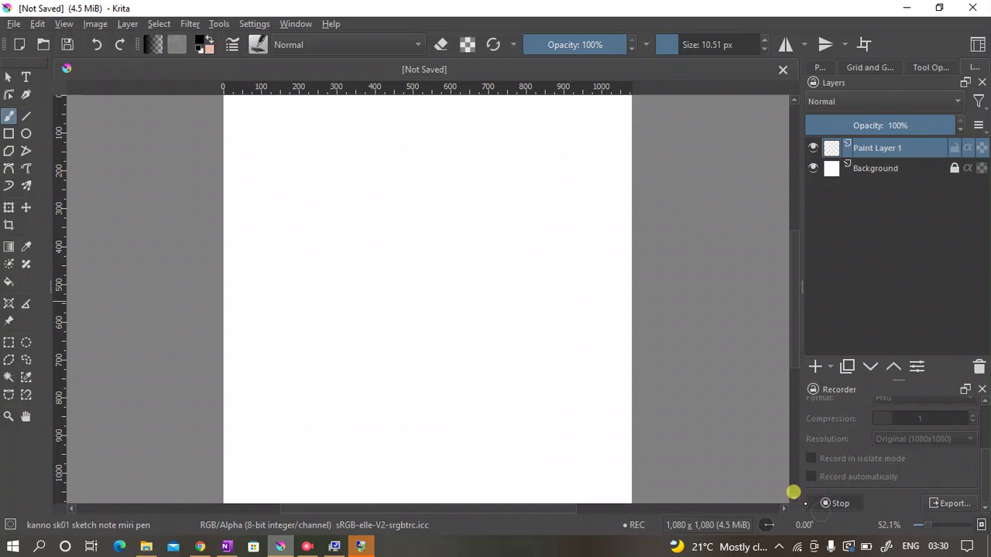
mouse_move(302, 281)
mouse_down()
mouse_move(339, 229)
mouse_move(404, 211)
mouse_move(518, 217)
mouse_move(606, 242)
mouse_up()
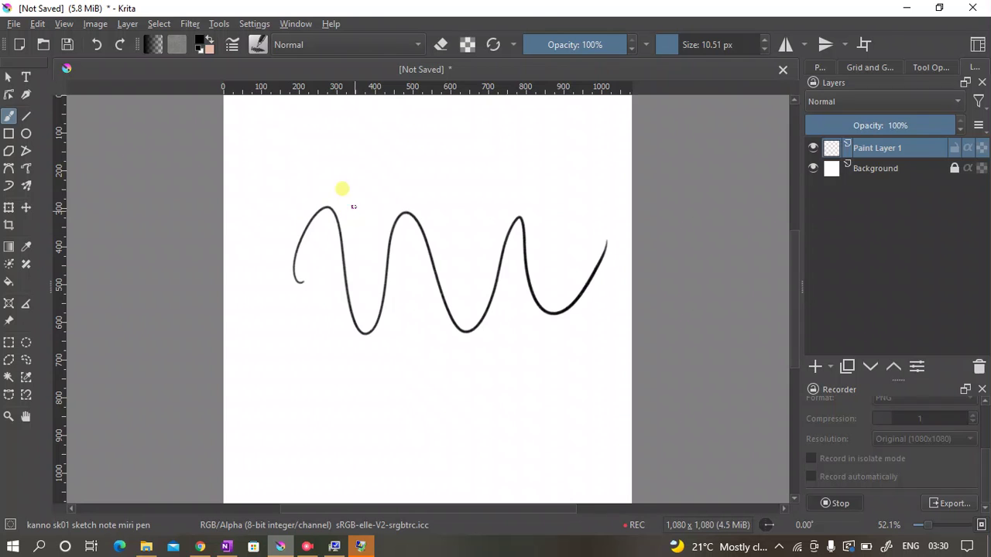
mouse_move(351, 201)
mouse_down()
mouse_move(441, 205)
mouse_move(545, 165)
mouse_up()
drag(315, 425, 456, 312)
drag(398, 431, 511, 322)
drag(449, 423, 549, 317)
mouse_move(286, 329)
mouse_down()
mouse_move(332, 260)
mouse_move(393, 311)
mouse_move(445, 272)
mouse_up()
drag(474, 222, 551, 212)
mouse_move(288, 184)
mouse_down()
mouse_move(287, 199)
mouse_move(514, 146)
mouse_up()
drag(331, 355, 607, 313)
Add a spiral, long diagonals and wave strokes, then stop recording and start the export
mouse_move(307, 396)
mouse_down()
mouse_move(281, 336)
mouse_move(332, 353)
mouse_up()
mouse_move(263, 251)
mouse_down()
mouse_move(325, 210)
mouse_move(522, 144)
mouse_up()
drag(265, 306, 480, 185)
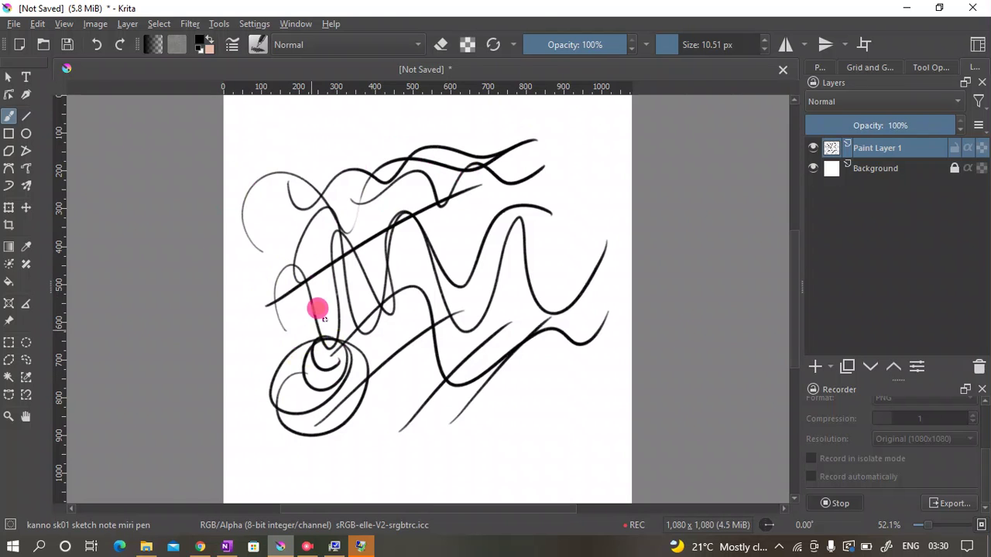
drag(302, 338, 467, 238)
drag(325, 376, 551, 260)
drag(421, 400, 554, 310)
drag(500, 423, 600, 325)
mouse_move(340, 186)
mouse_down()
mouse_move(385, 322)
mouse_move(533, 206)
mouse_move(561, 236)
mouse_up()
drag(288, 133, 541, 94)
mouse_move(265, 288)
mouse_down()
mouse_move(300, 327)
mouse_move(350, 459)
mouse_move(629, 406)
mouse_up()
drag(502, 418, 596, 376)
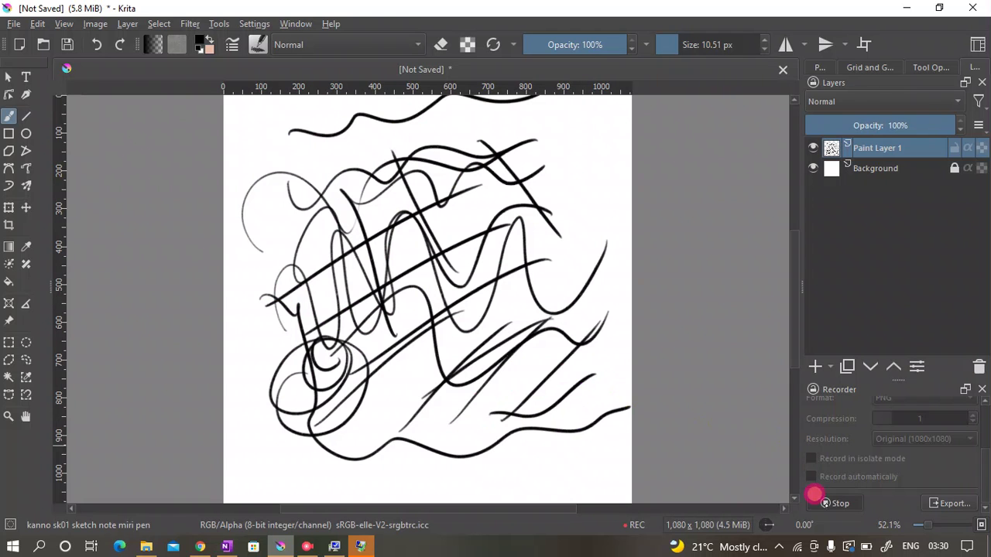
click(815, 495)
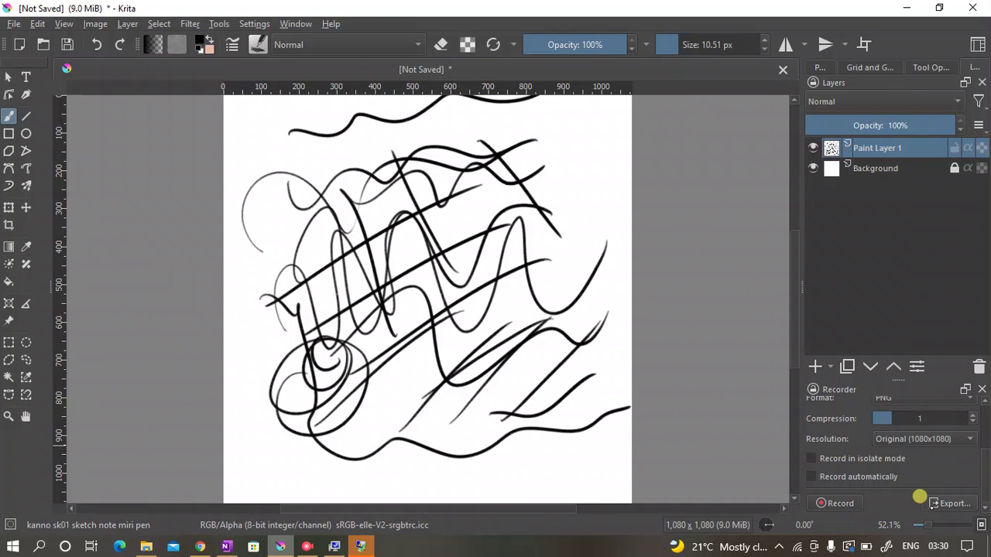
click(951, 503)
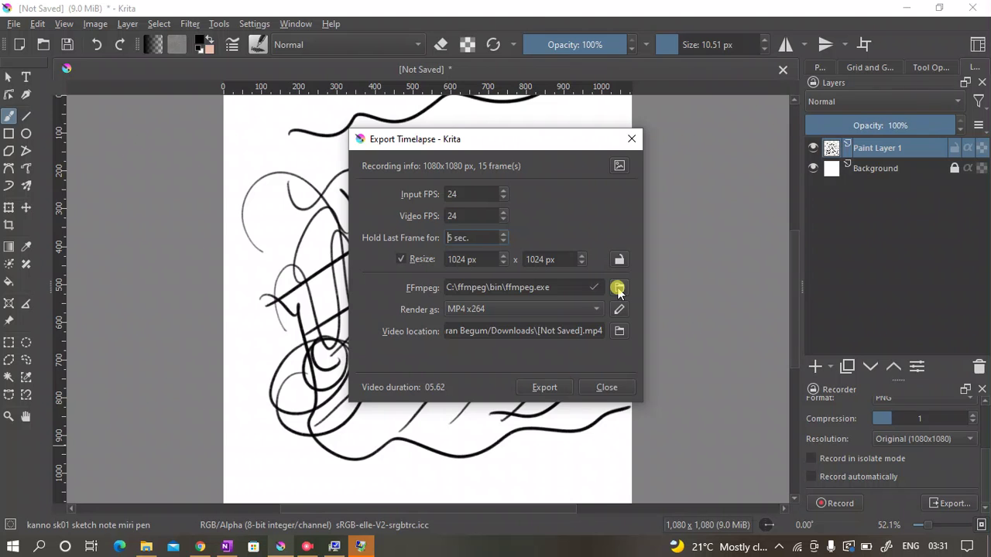
Check that the FFmpeg path is C:\ffmpeg\bin\ffmpeg.exe, leaving it unchanged
click(618, 289)
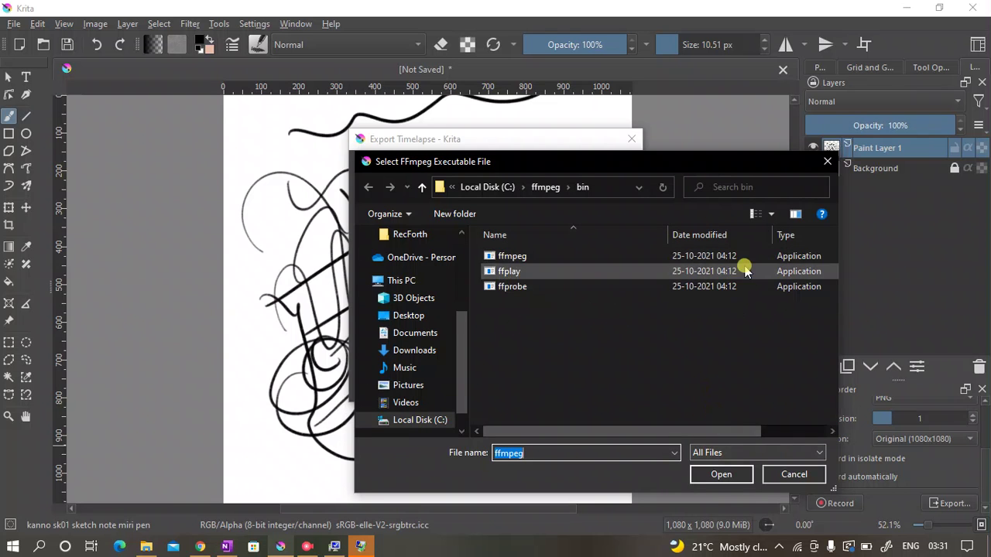
click(826, 162)
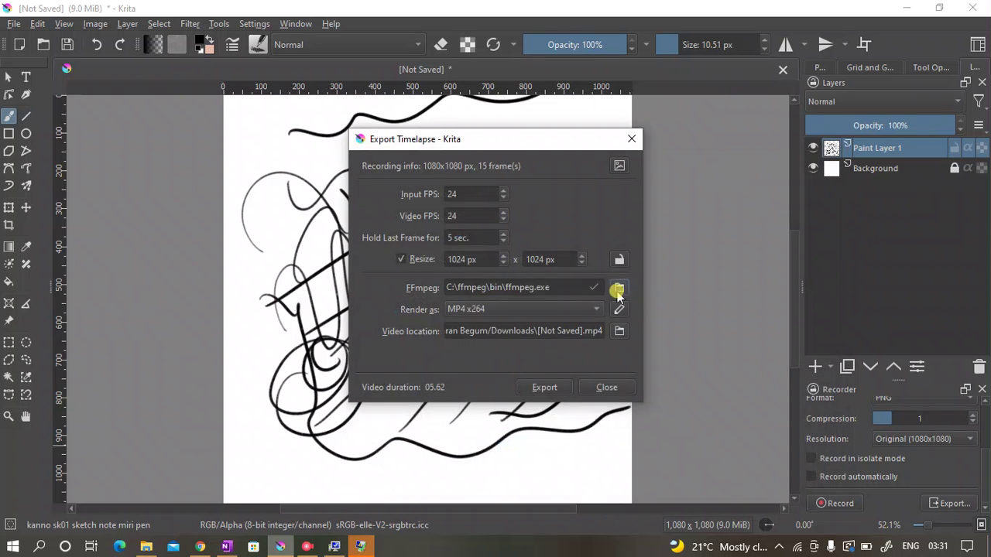
Export the MP4 timelapse to Downloads, overwriting the existing file, and open it for viewing
click(545, 387)
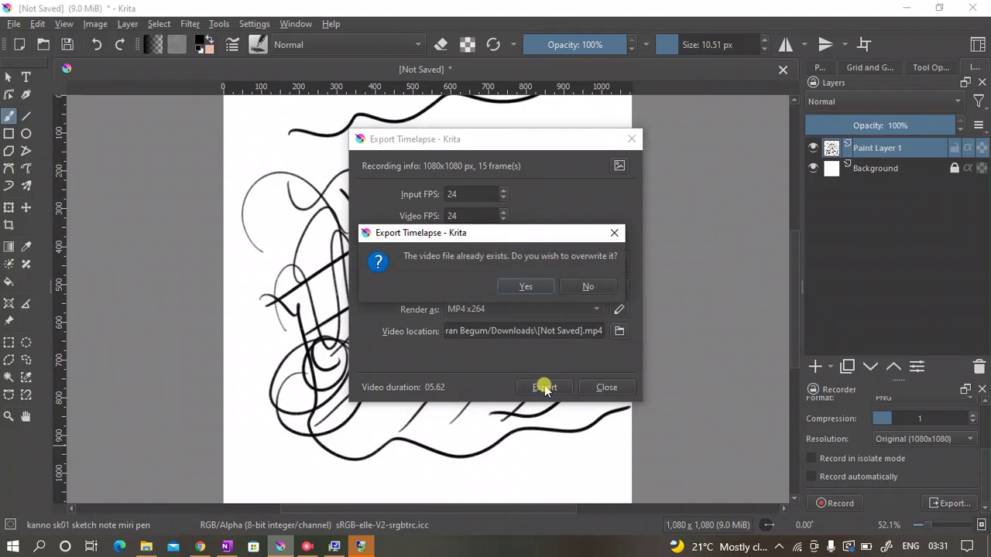
click(521, 288)
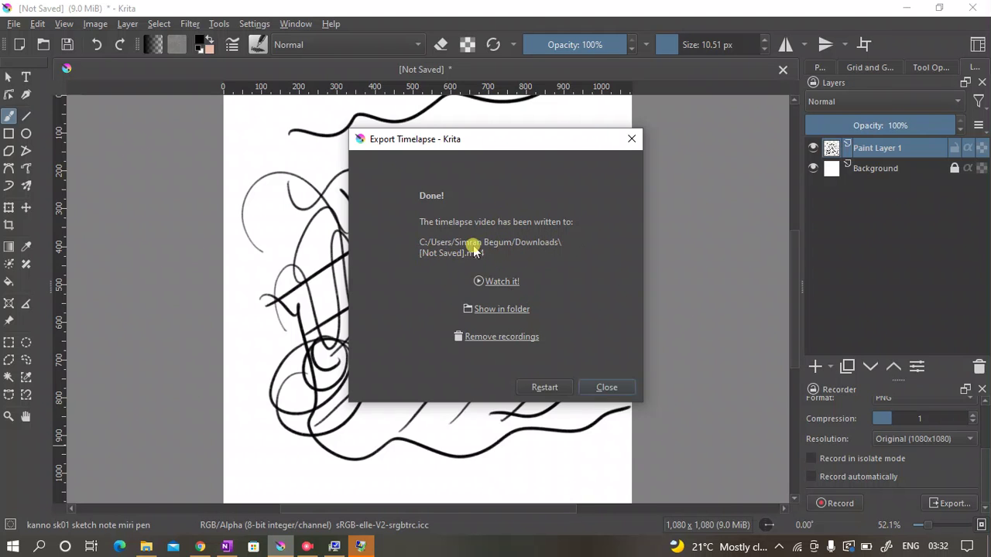
click(495, 282)
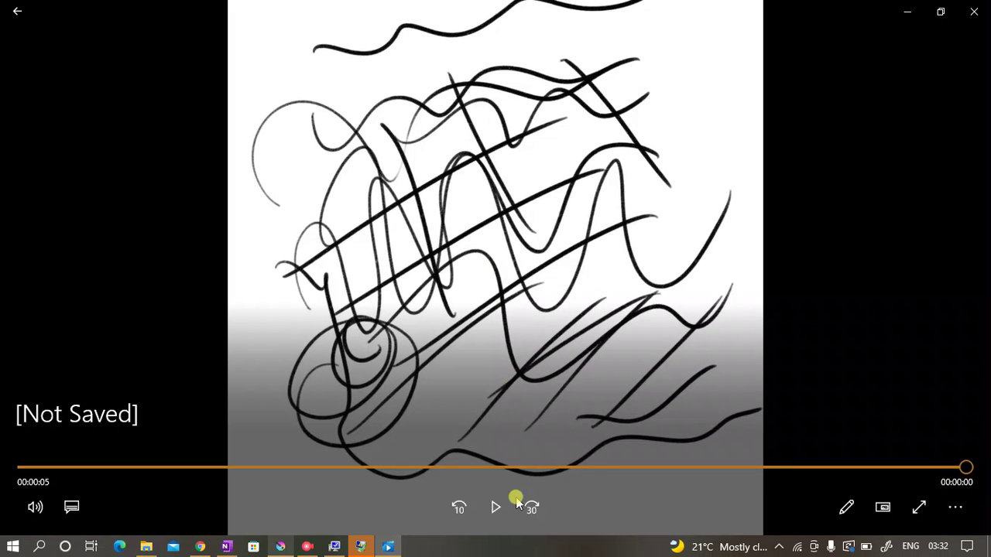
Play the timelapse in Movies & TV, pausing and resuming once, then return to Krita
click(495, 507)
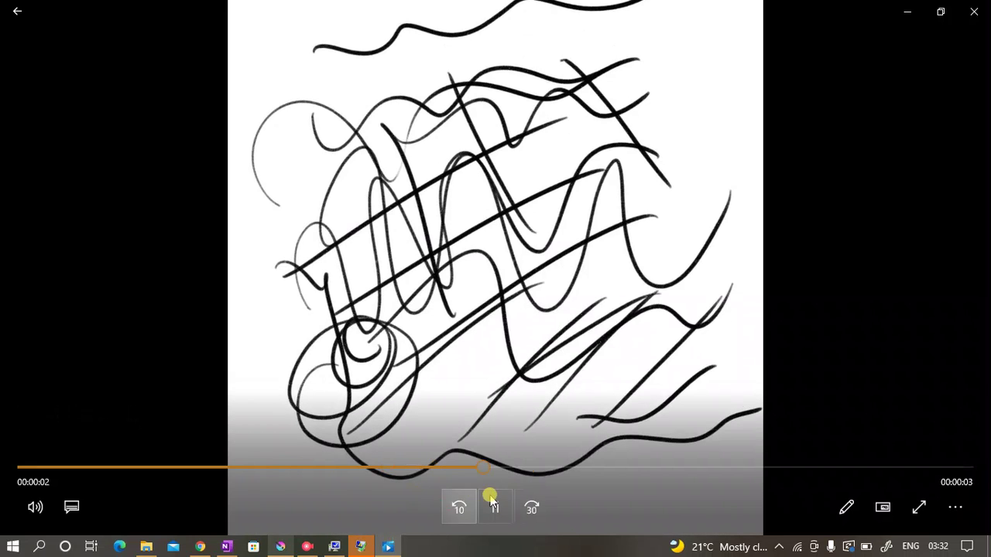
click(493, 505)
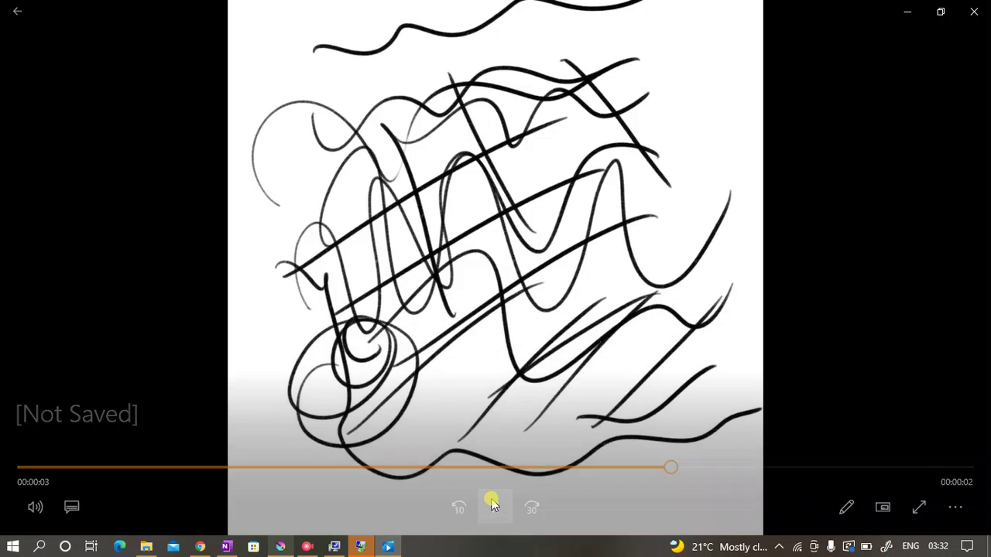
click(493, 512)
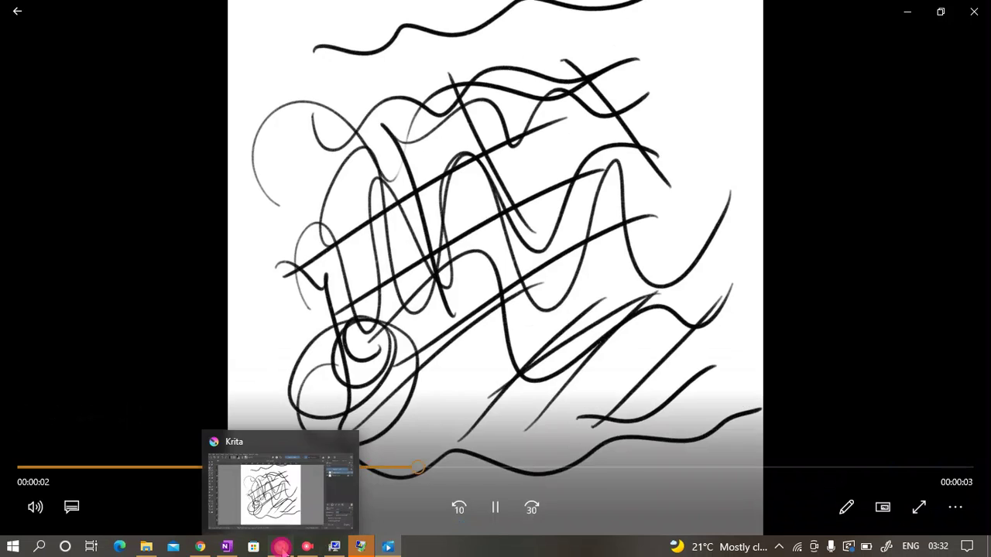
click(283, 547)
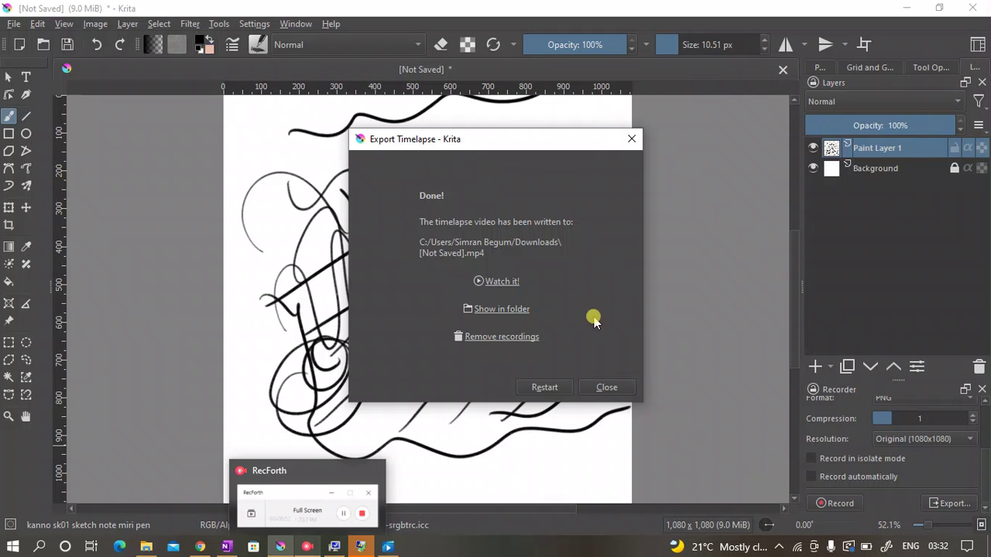
Close the export summary and raise the Recorder capture interval to 30 sec
click(604, 387)
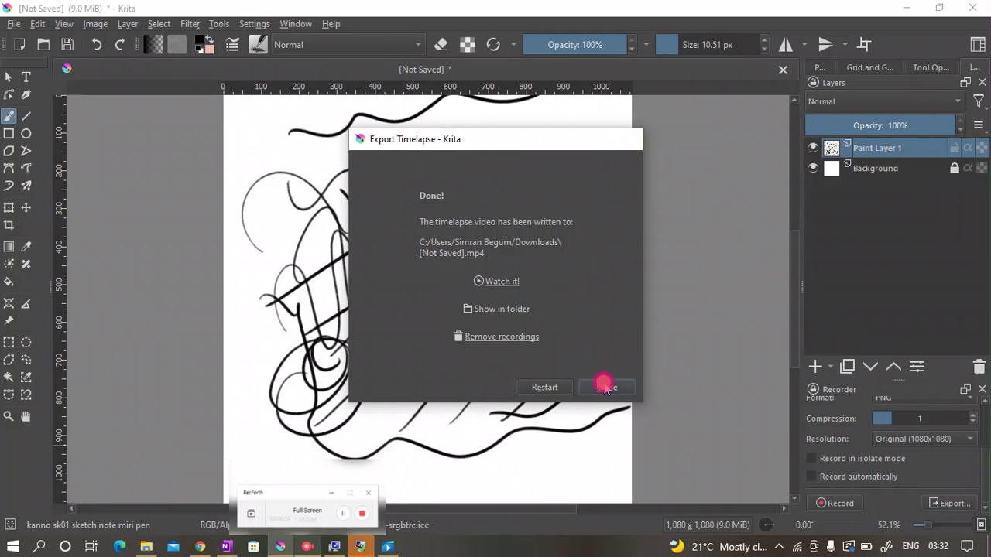
scroll(919, 450, up, 1)
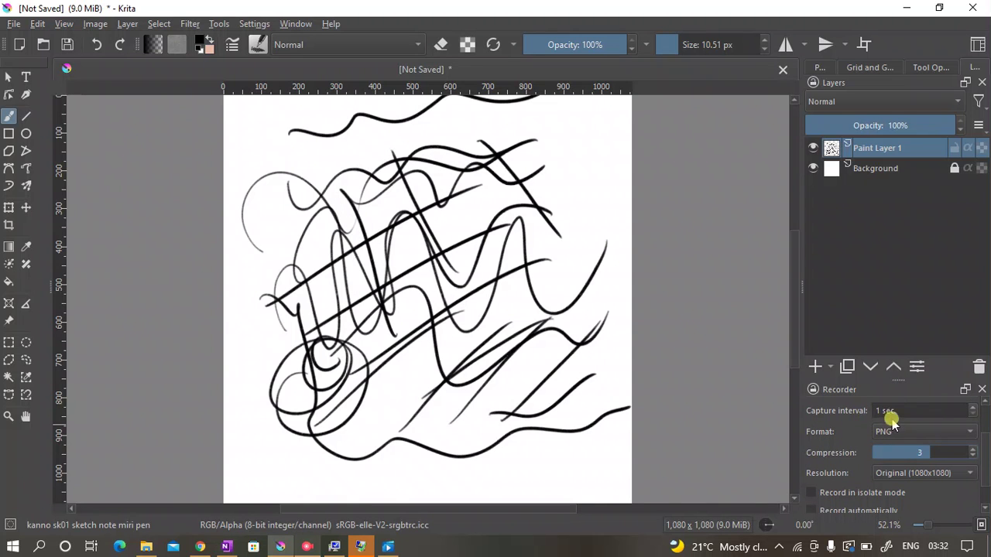
click(898, 412)
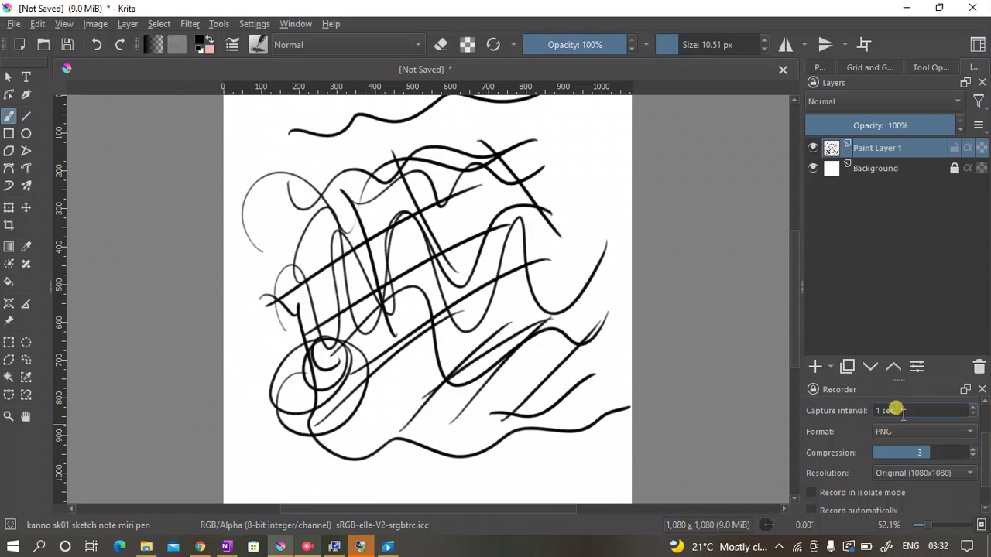
click(972, 408)
click(973, 408)
click(973, 407)
click(973, 408)
click(973, 407)
click(973, 408)
click(973, 407)
click(973, 408)
click(973, 407)
click(973, 408)
click(973, 408)
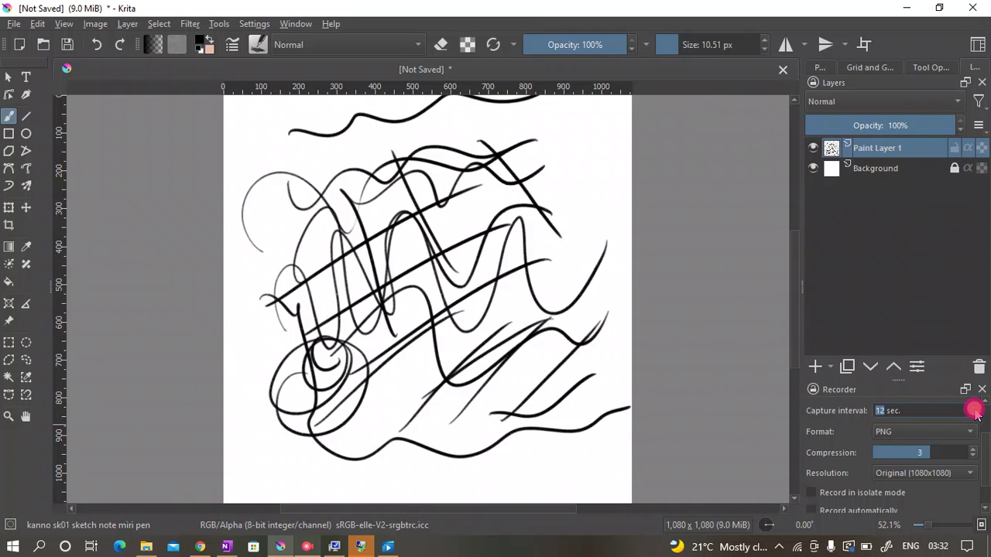
click(973, 408)
click(973, 407)
click(973, 408)
click(973, 408)
click(972, 408)
click(973, 408)
click(973, 408)
Scroll the Recorder docker, then pick a taskbar window and click inside it
scroll(922, 469, down, 1)
scroll(922, 469, down, 1)
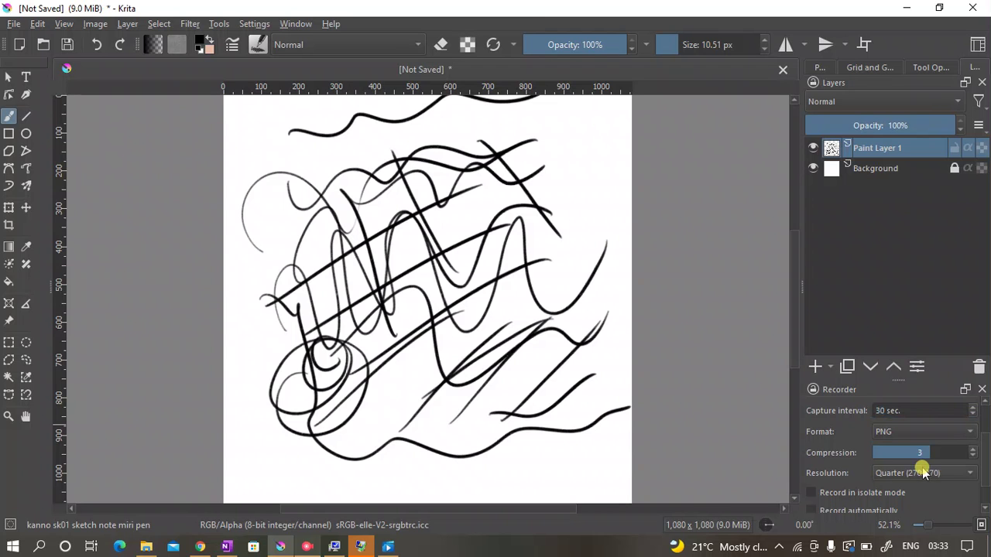
scroll(921, 469, up, 1)
scroll(922, 469, up, 1)
scroll(900, 495, down, 1)
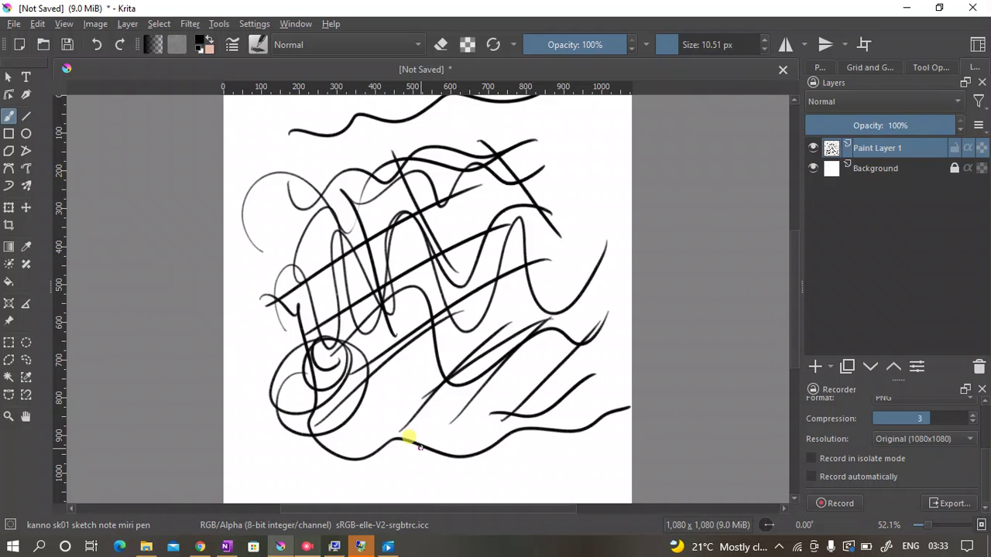
mouse_move(301, 548)
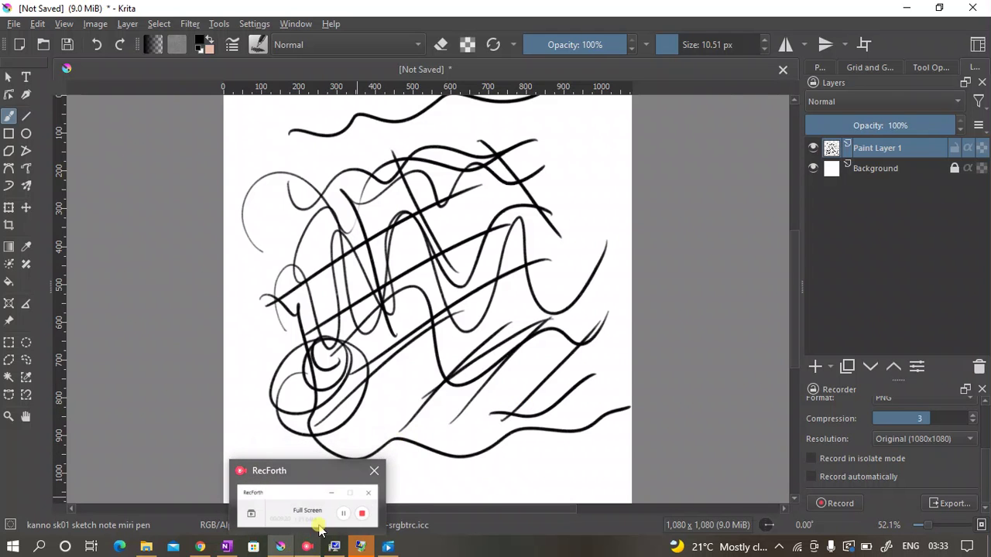
click(307, 547)
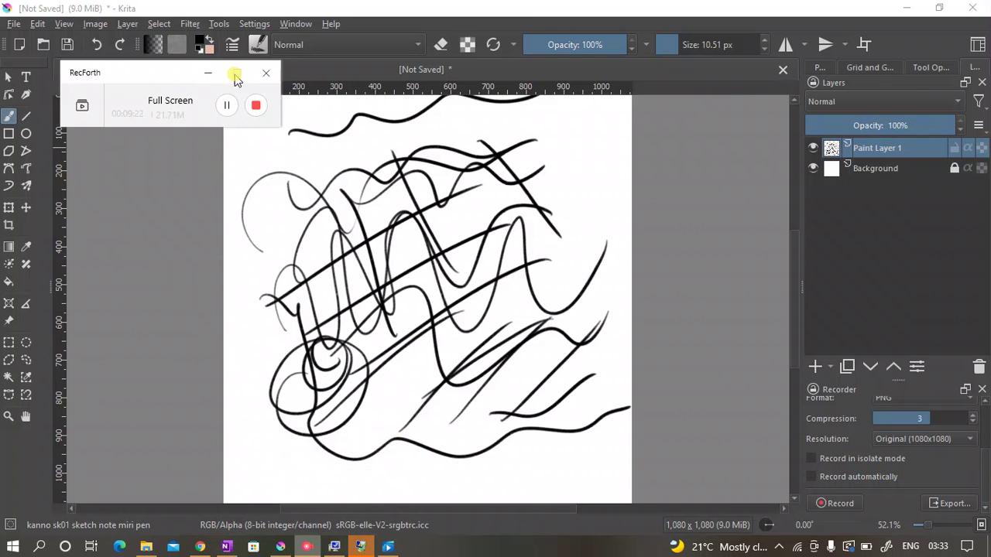
click(255, 105)
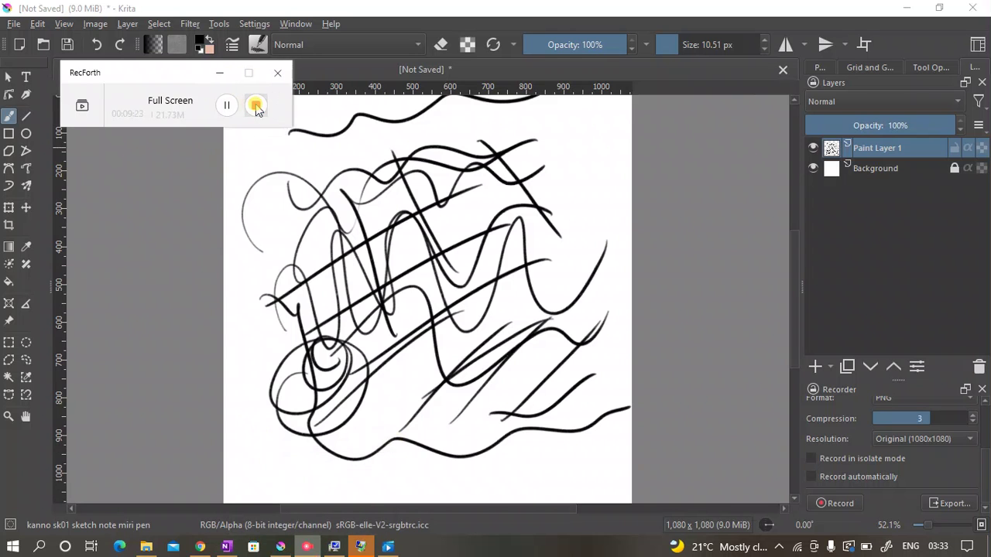